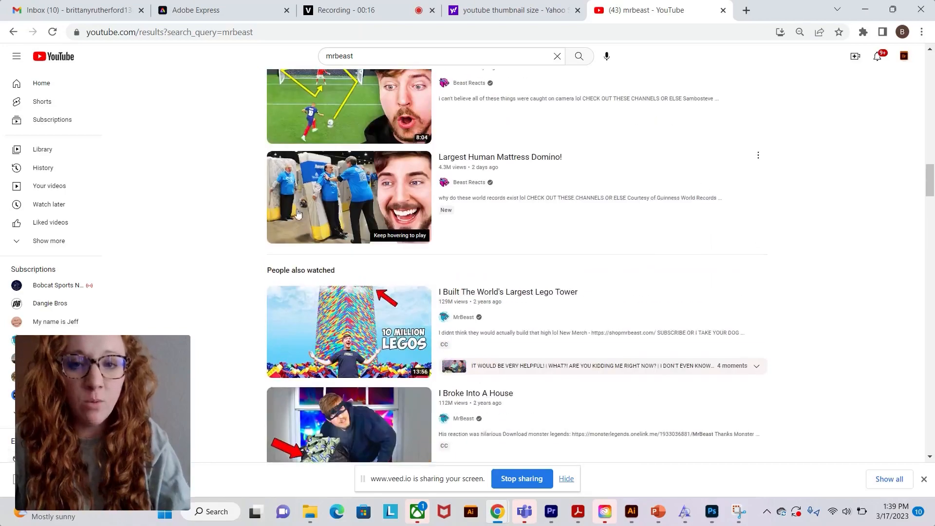
- Switch from the browser to Photoshop and create a new 1280 × 720 px document at 72 pixels/inch
scroll(658, 145, "up", 5)
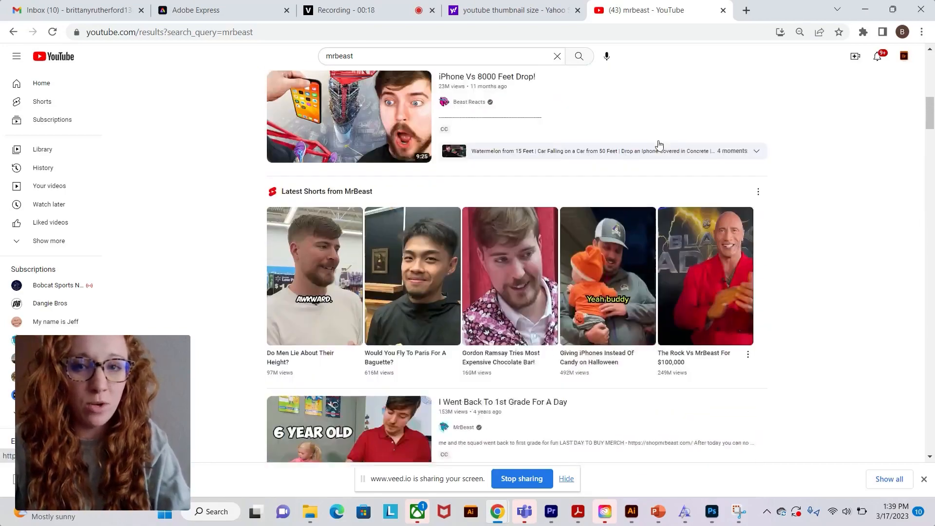
left_click(865, 9)
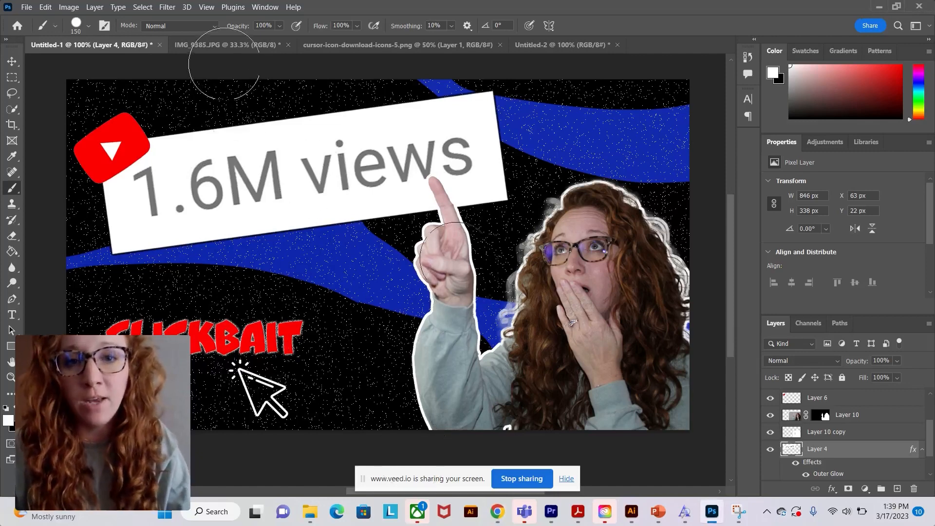
left_click(27, 6)
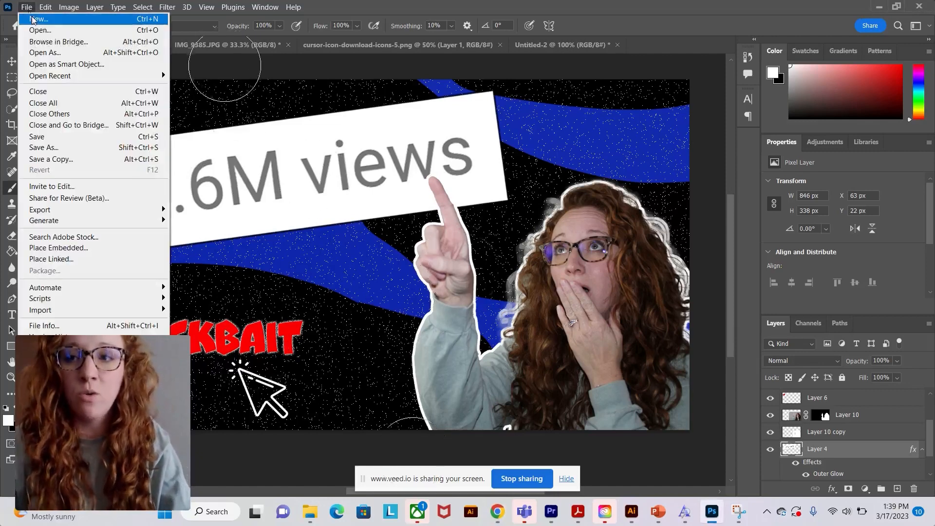
left_click(34, 20)
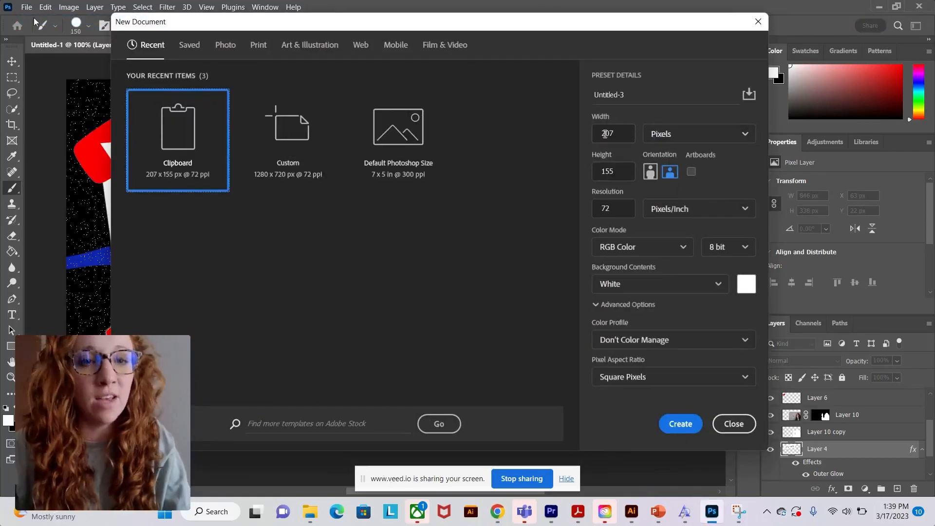
left_click(611, 135)
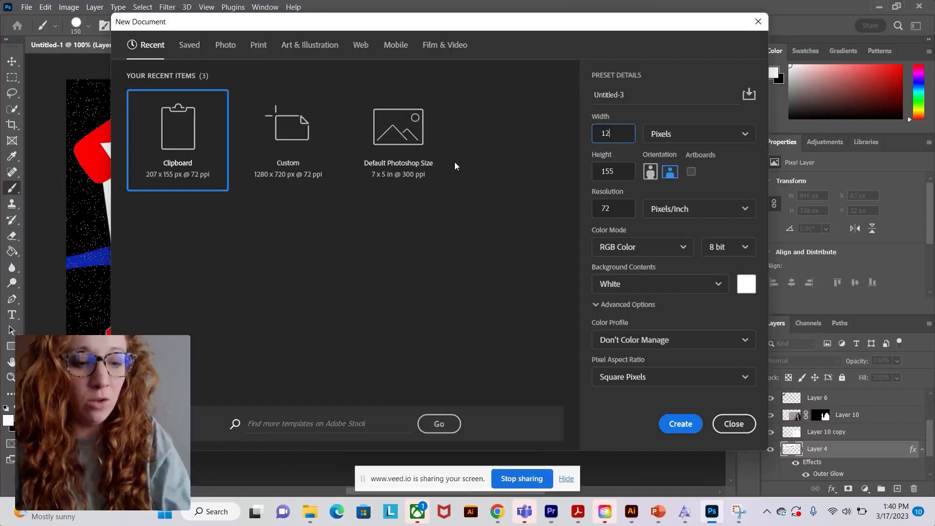
left_click(624, 179)
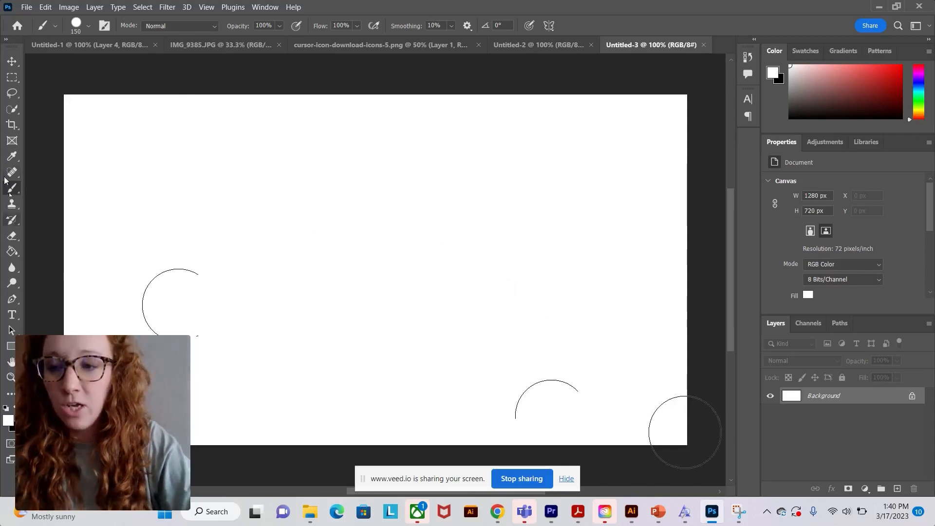
- Fill the canvas with black using the Paint Bucket and unlock the Background layer
left_click(12, 251)
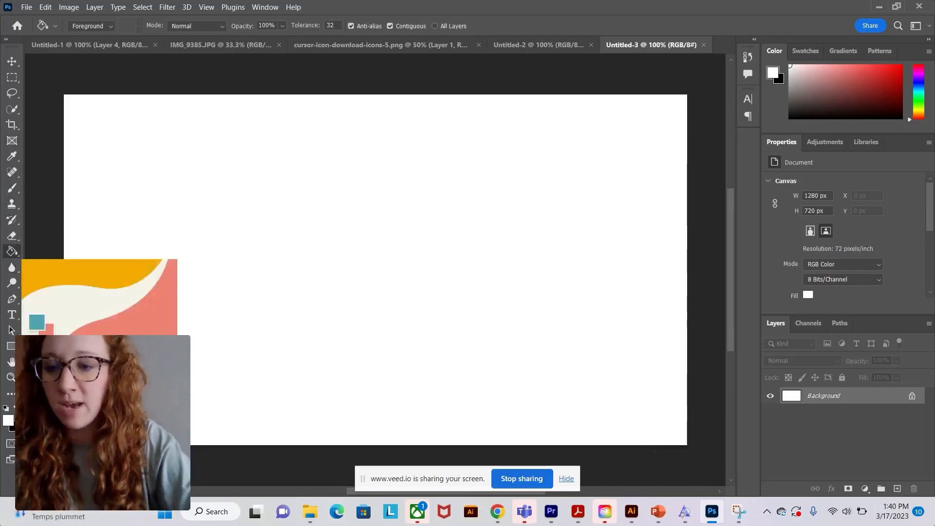
left_click(17, 407)
left_click(351, 275)
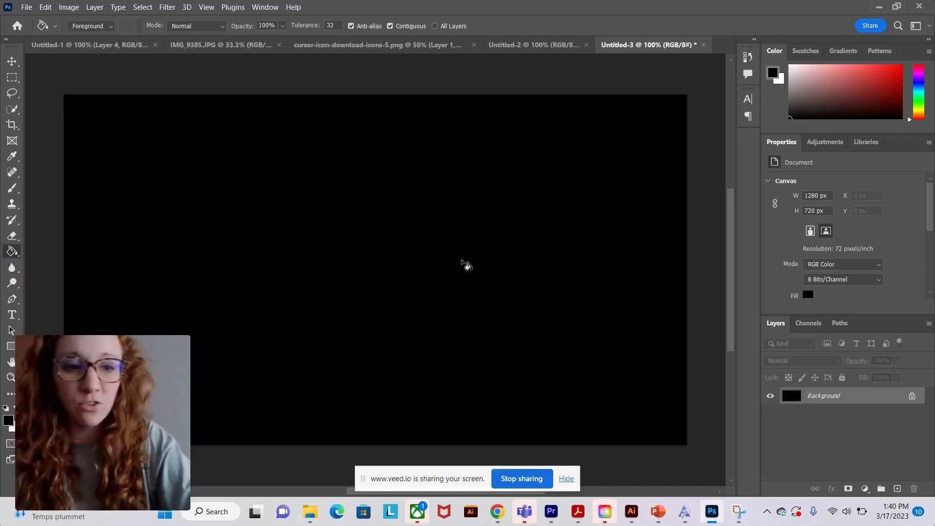
left_click(912, 396)
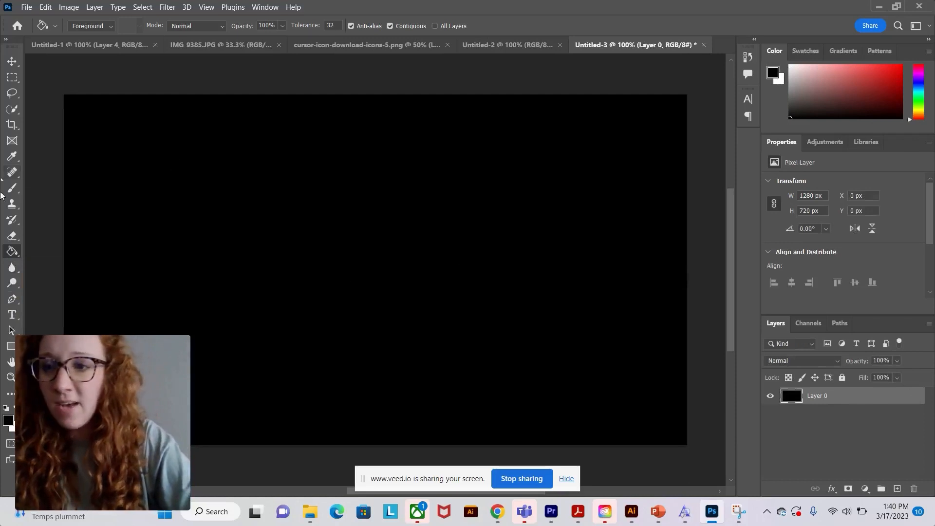
- Brush two wavy diagonal bands in blue #2248d5 at size 150 across the upper and lower parts of the canvas
left_click(10, 191)
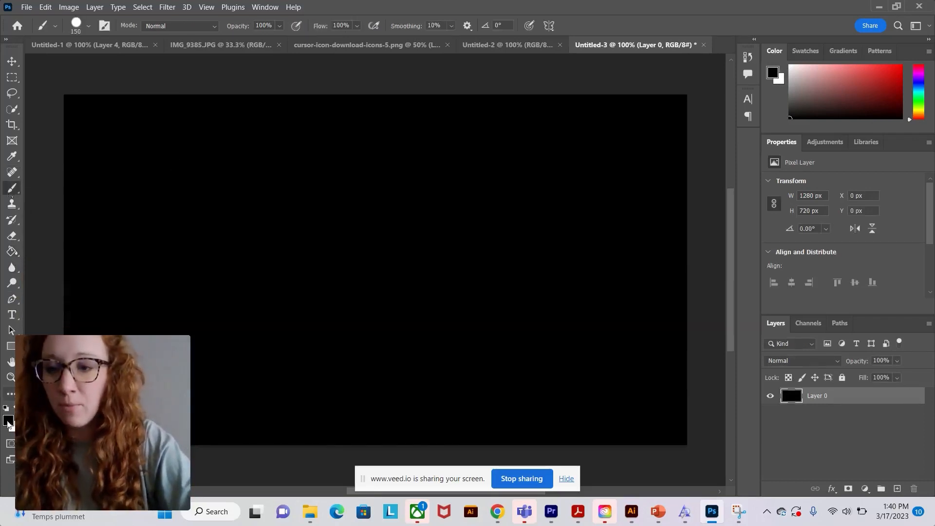
left_click(8, 421)
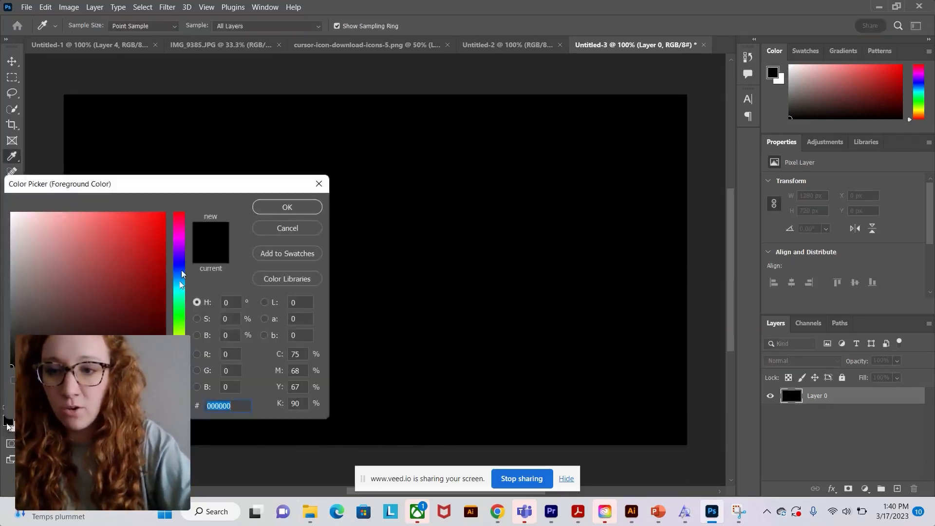
left_click_drag(145, 246, 140, 240)
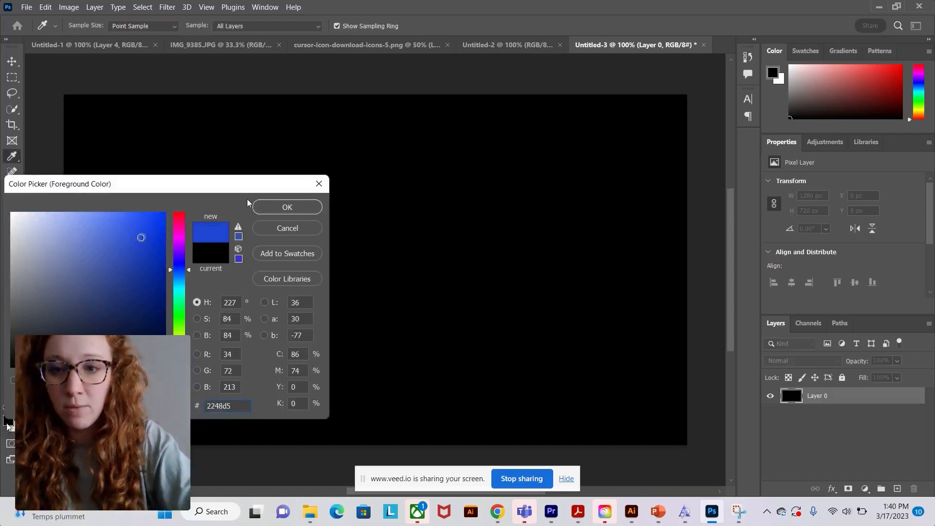
left_click(285, 207)
mouse_move(73, 221)
left_mouse_down()
mouse_move(105, 234)
mouse_move(696, 134)
left_mouse_up()
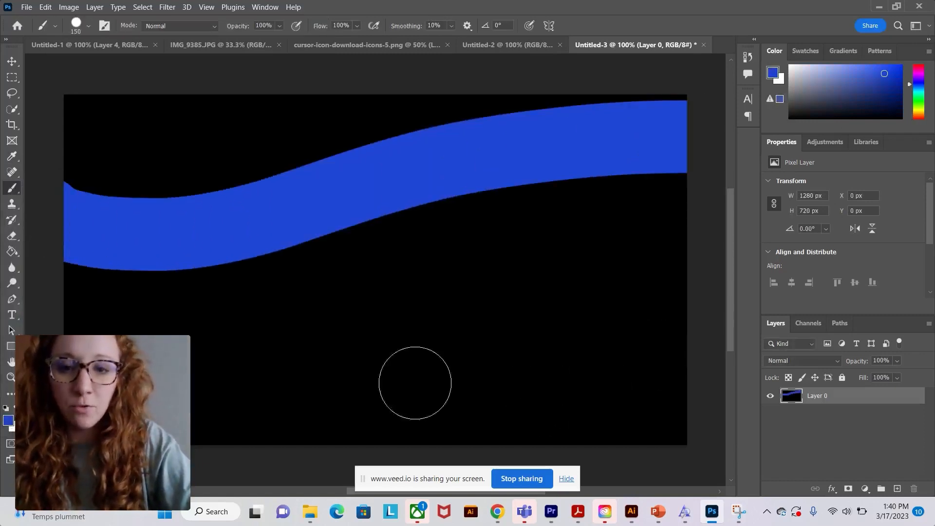
left_click_drag(244, 440, 696, 297)
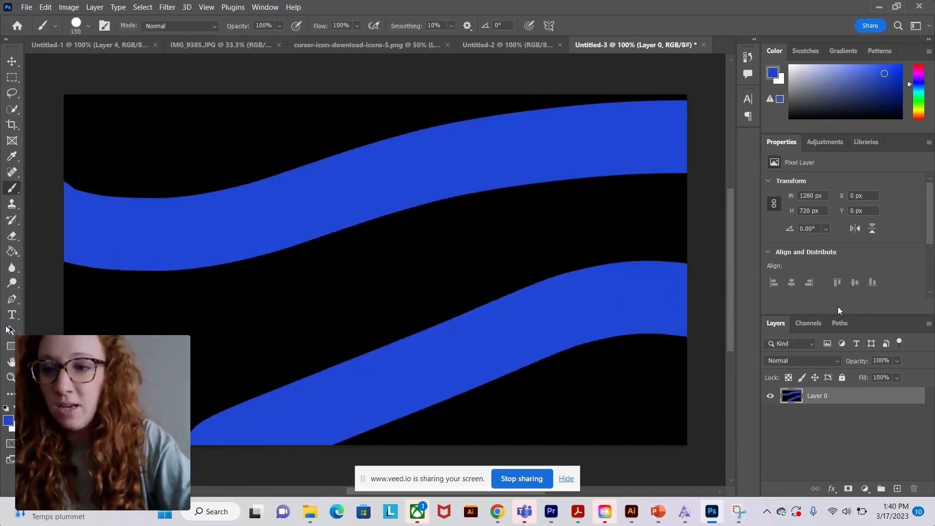
- Paint over the edges of both blue bands with a black brush to slim and taper them
left_click(6, 409)
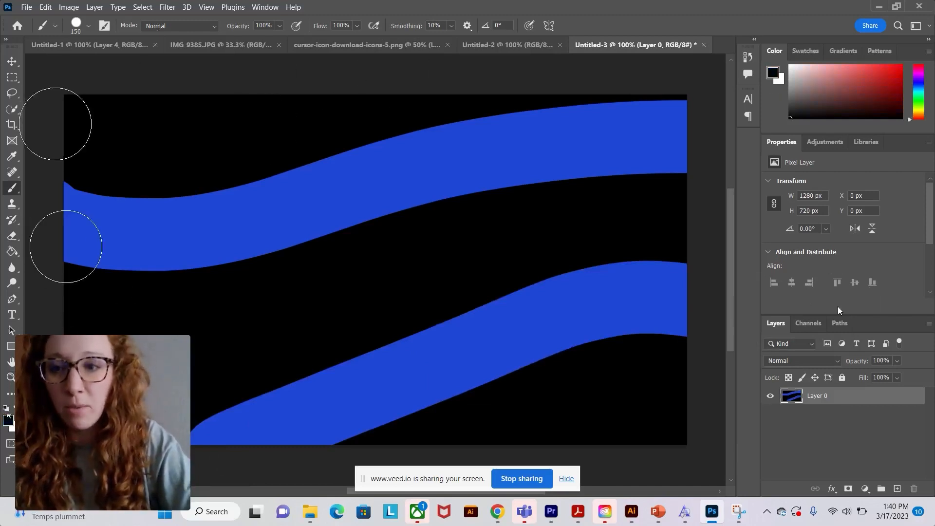
left_click_drag(62, 159, 455, 75)
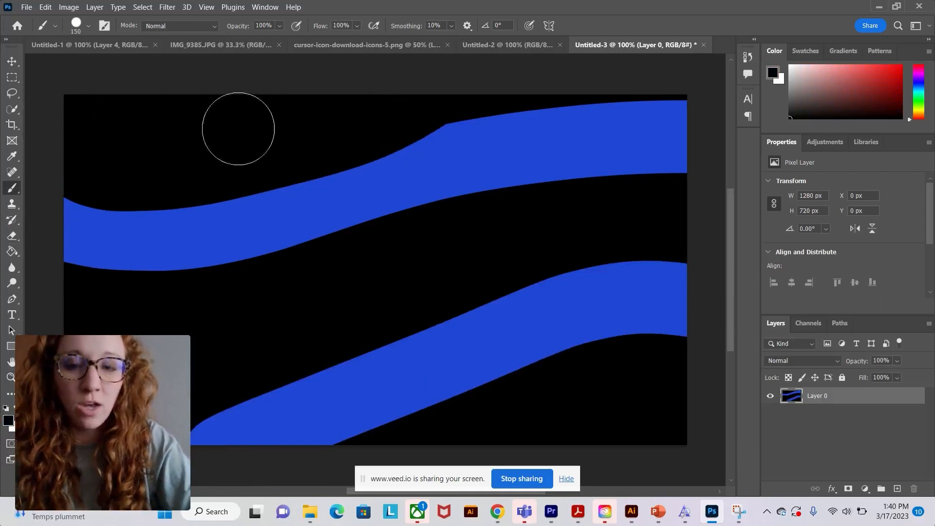
left_click_drag(389, 131, 917, 186)
mouse_move(725, 259)
left_mouse_down()
mouse_move(640, 266)
mouse_move(560, 304)
mouse_move(364, 339)
mouse_move(310, 284)
left_mouse_up()
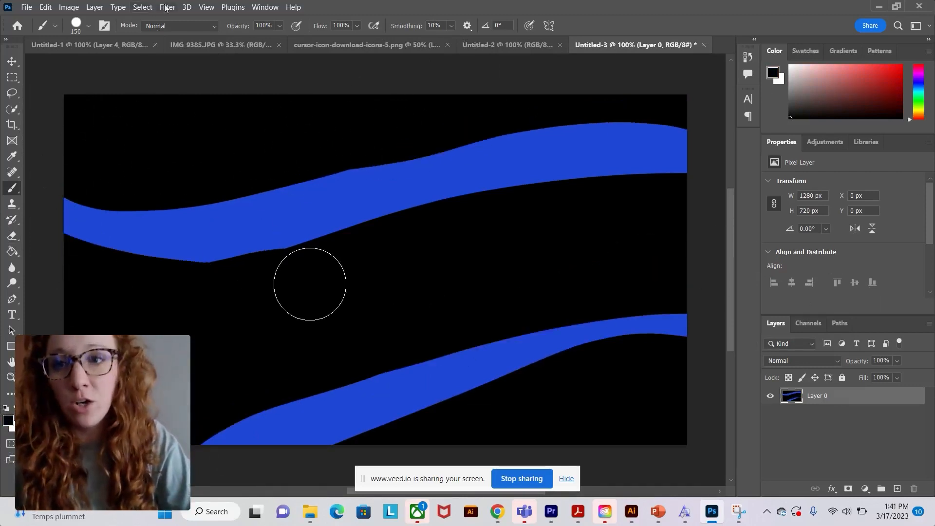
- Try trimming the lower edge of the upper blue band with another black brush stroke, and undo that stroke
left_click(258, 6)
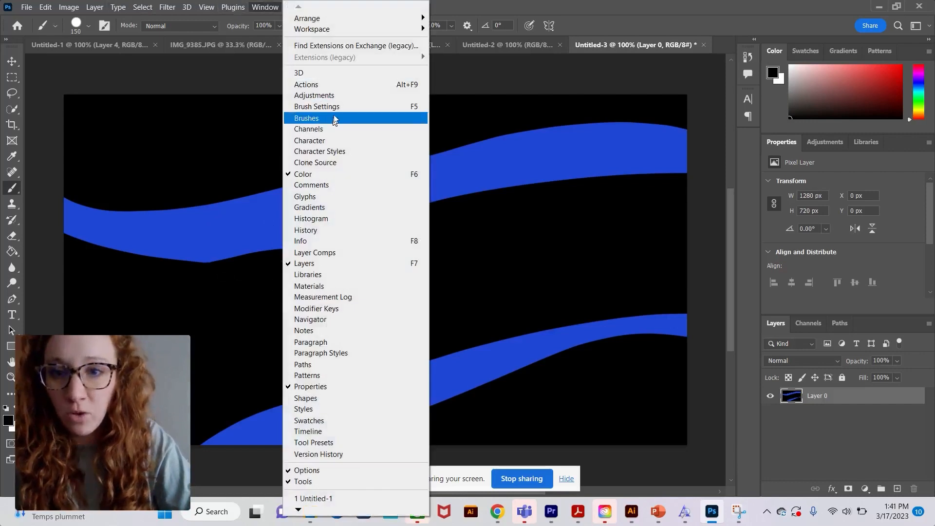
left_click(610, 255)
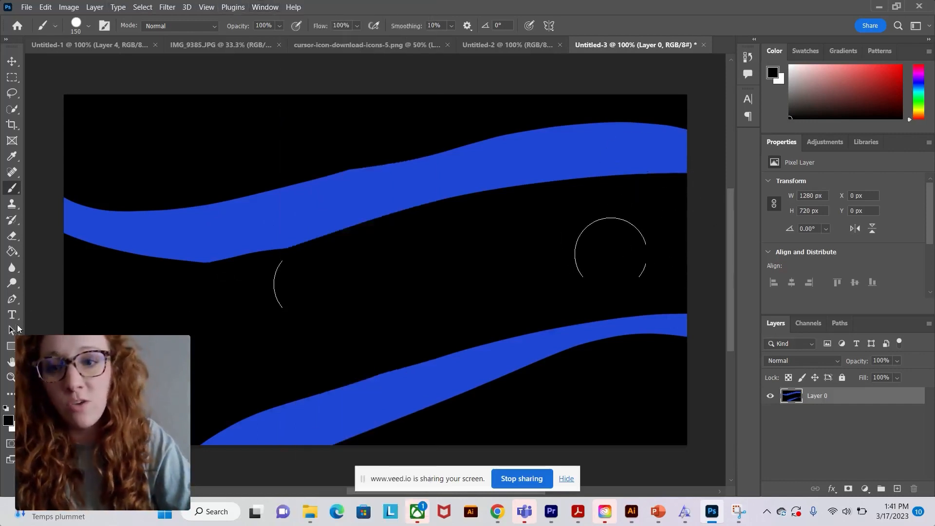
left_click_drag(104, 307, 469, 255)
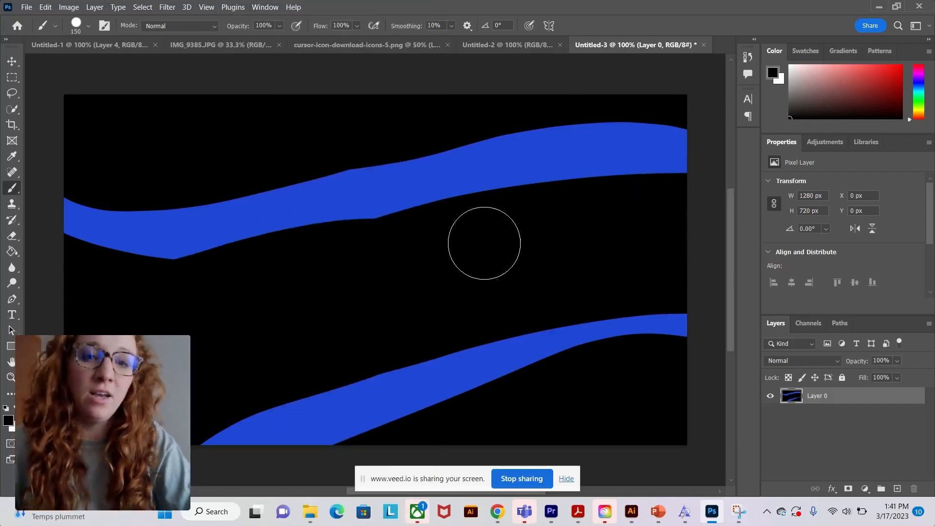
key("ctrl+z")
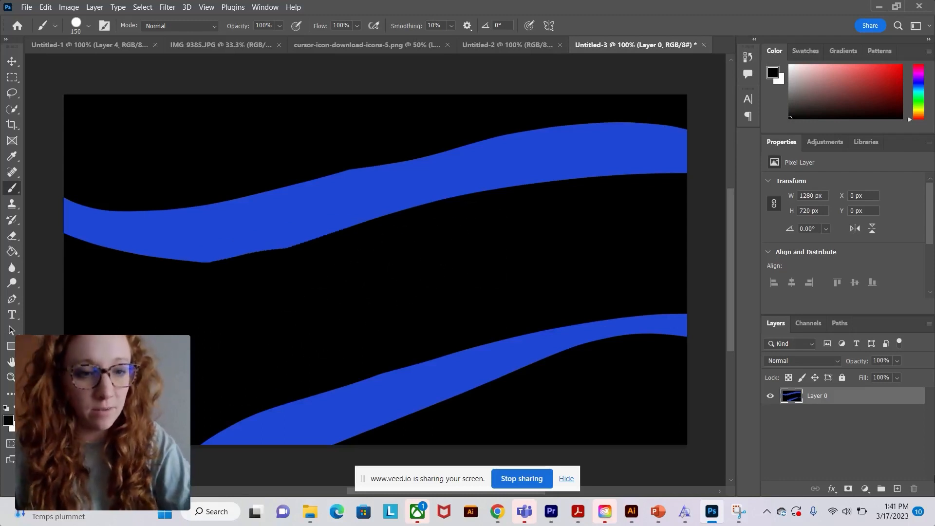
- Set Layer 0's blend mode to Dissolve and lower its opacity slightly for a speckled, starry texture
left_click(820, 363)
left_click(888, 438)
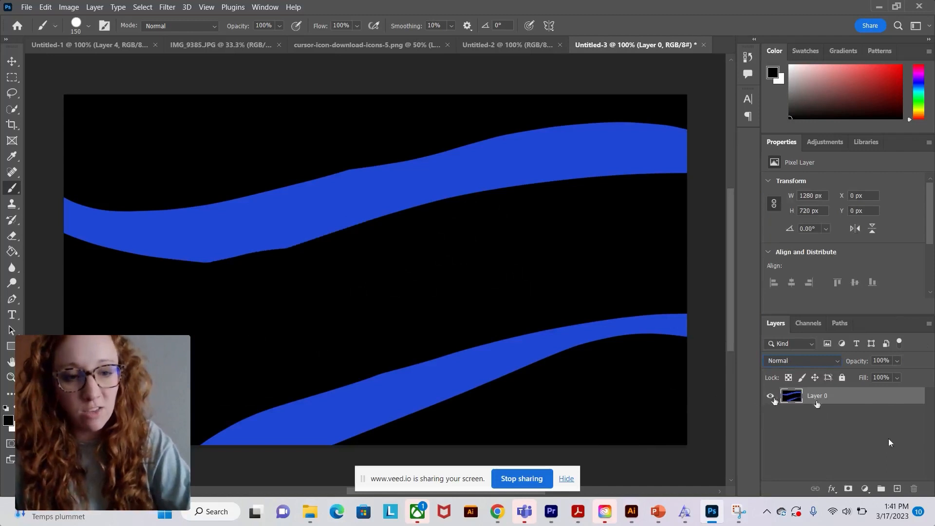
left_click(793, 360)
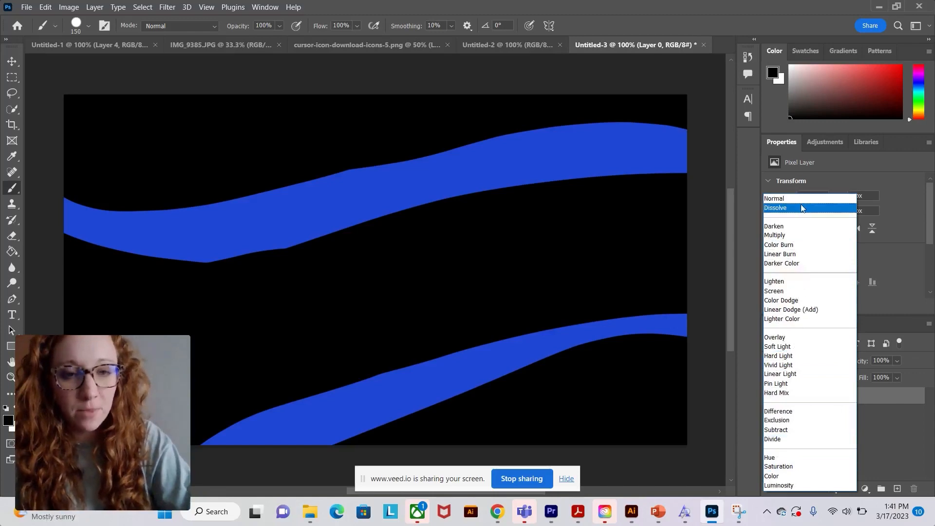
left_click(800, 206)
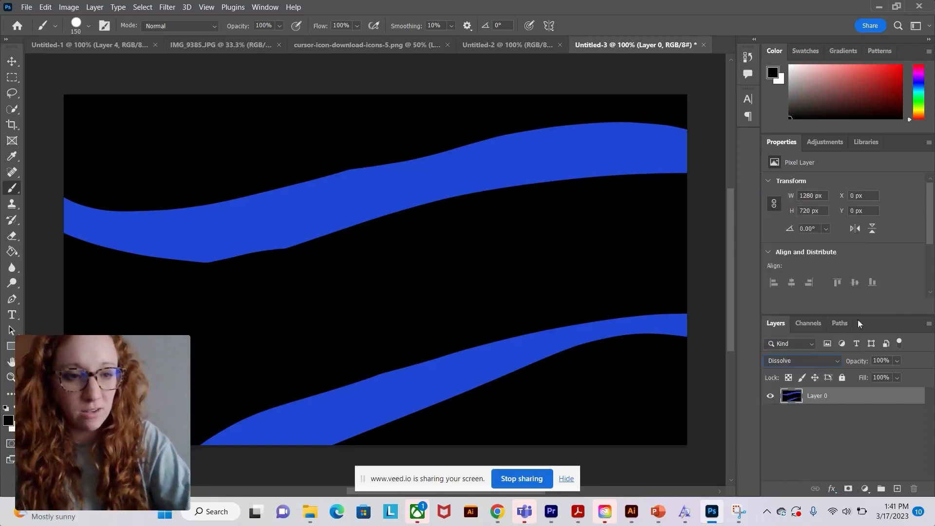
left_click(898, 365)
left_click_drag(899, 372, 910, 373)
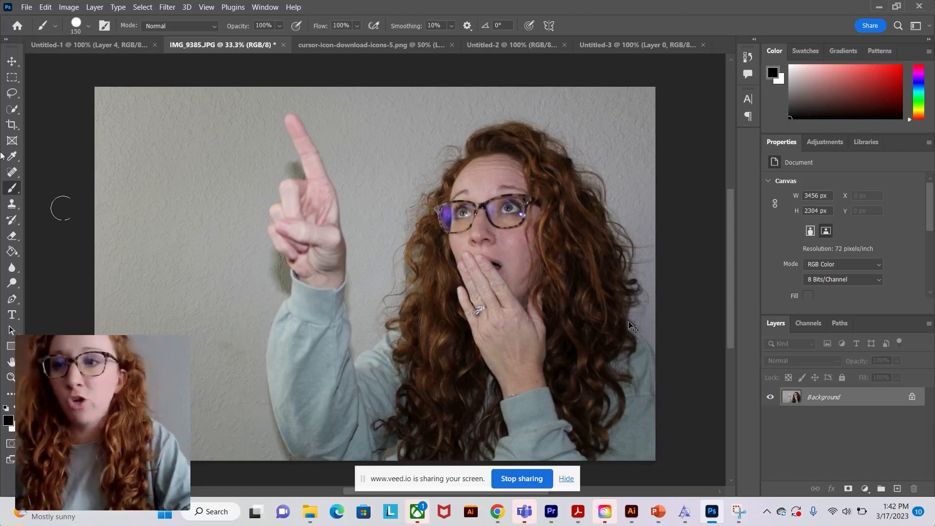
- Select the woman in IMG_9385.JPG with Select Subject, and refine the selection around her sleeve and shoulder beneath the hair
left_click(12, 110)
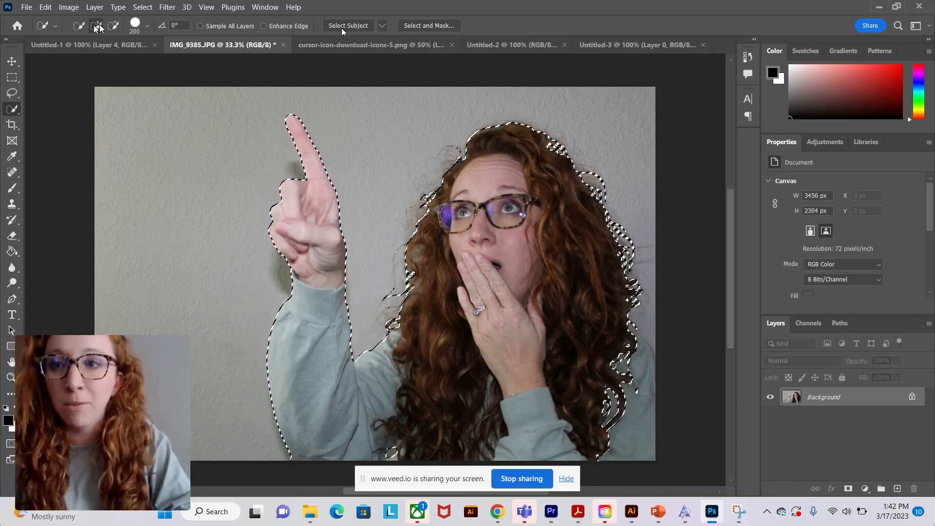
left_click_drag(616, 352, 639, 412)
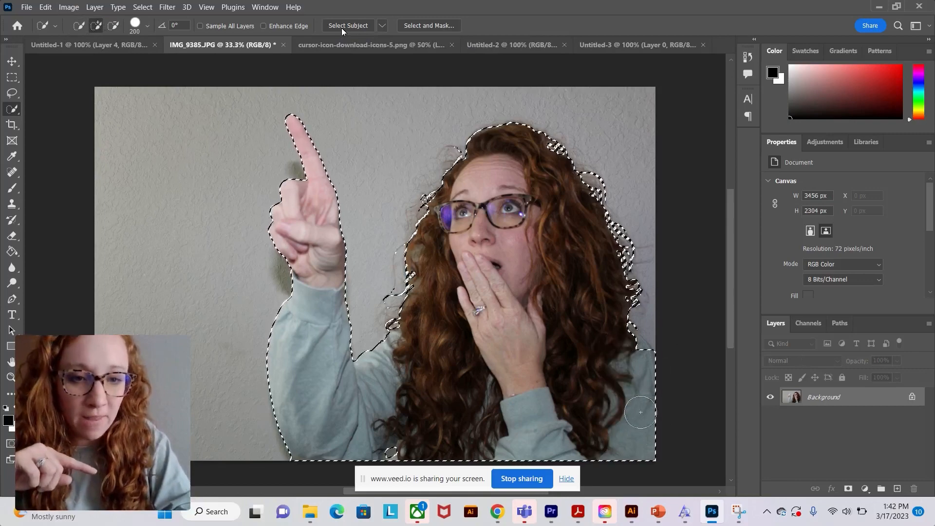
left_click_drag(645, 373, 636, 366)
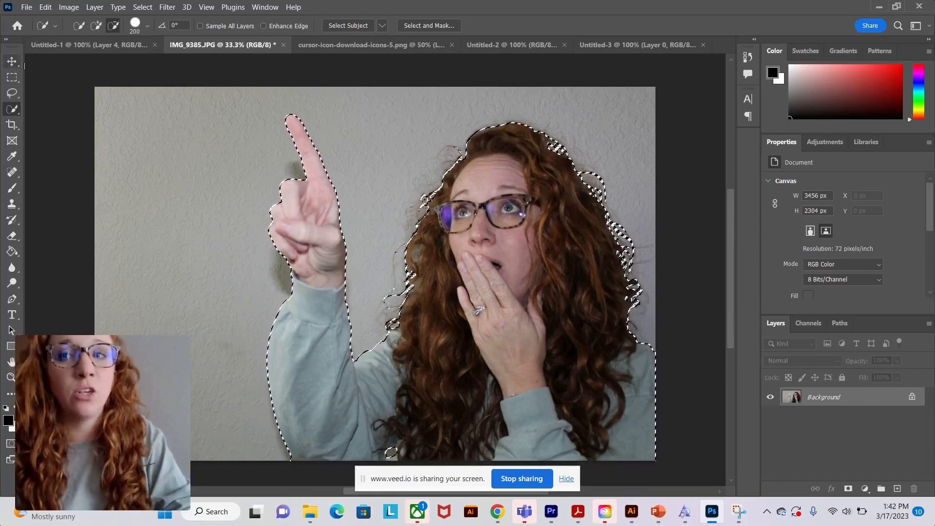
- Move the selected woman into the Untitled-3 document and scale her proportionally to 50%
left_click(12, 62)
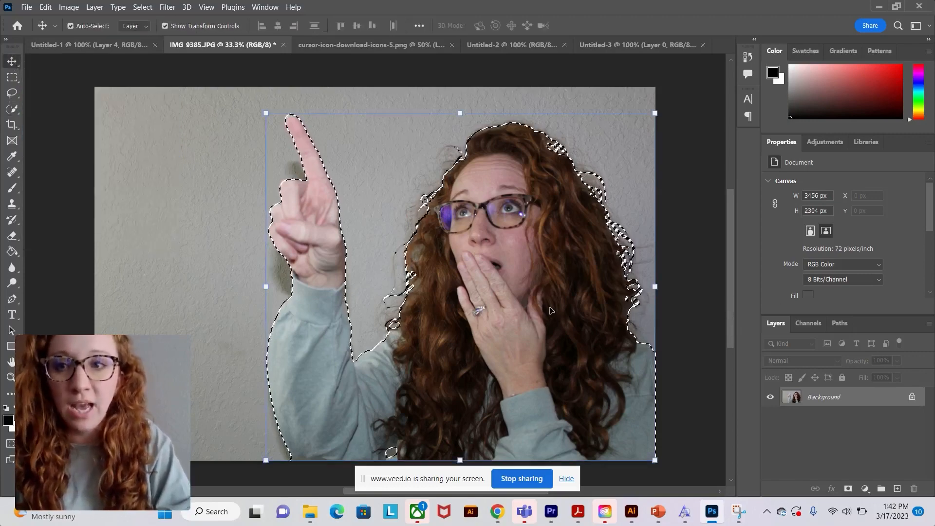
left_click_drag(547, 304, 397, 312)
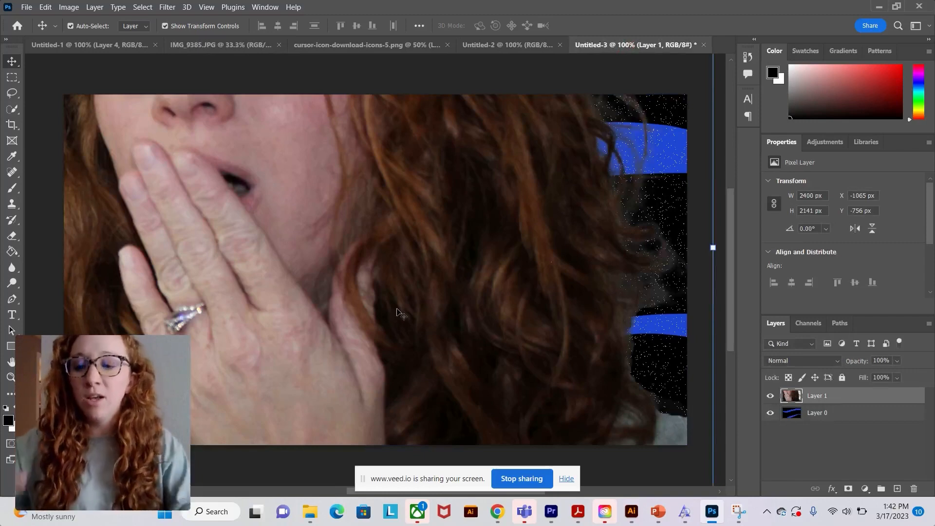
key("ctrl+t")
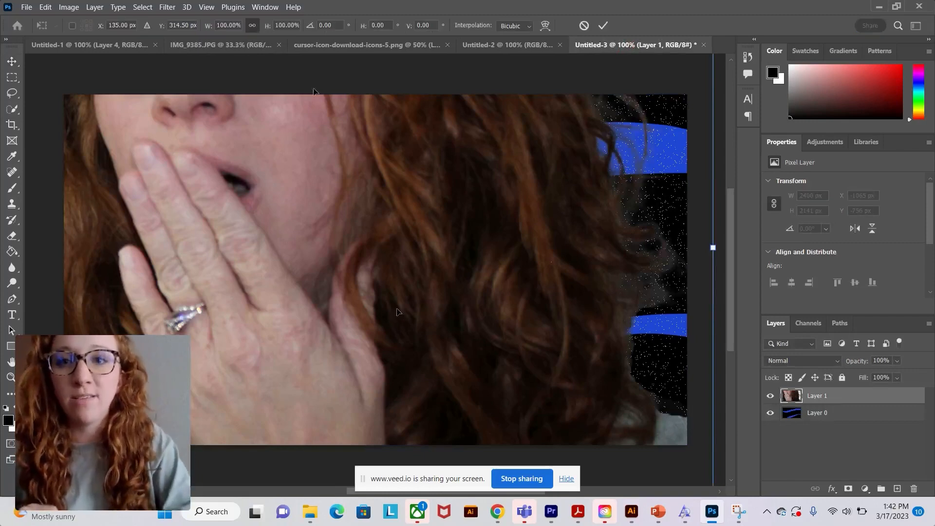
left_click(252, 25)
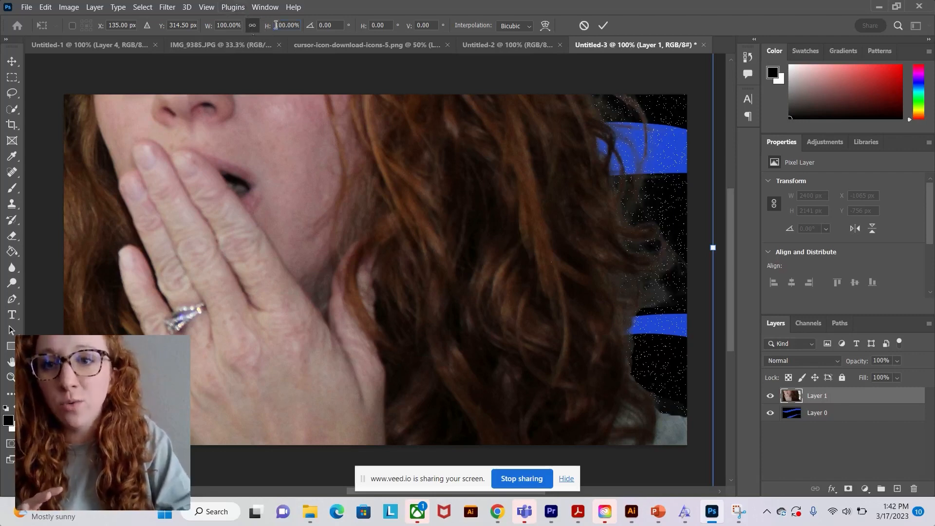
left_click(275, 25)
type("50")
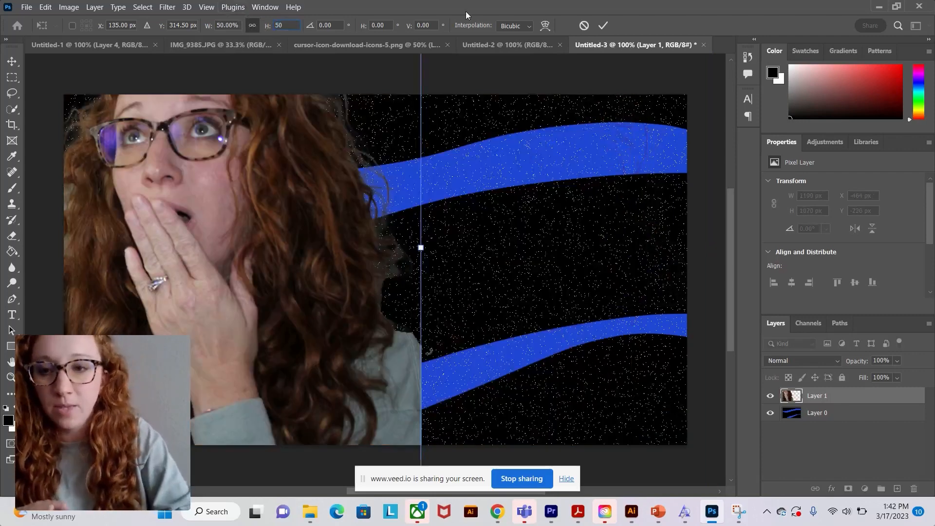
- Shrink the woman's cut-out to about 652 × 582 px, place it in the canvas's bottom-right corner and apply the transform
left_click_drag(265, 250, 585, 391)
left_click_drag(156, 111, 412, 340)
left_click_drag(642, 413, 548, 241)
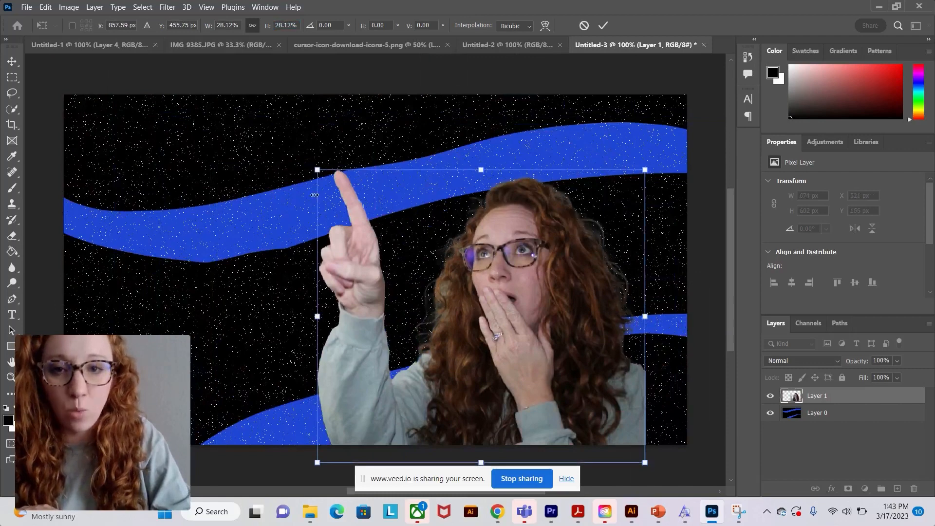
left_click_drag(317, 170, 328, 180)
left_click_drag(515, 338, 541, 316)
left_click(177, 278)
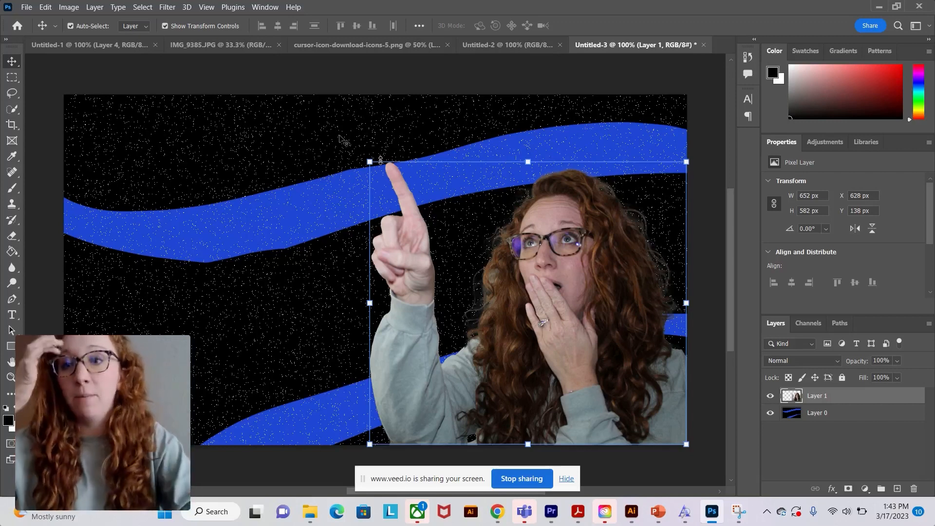
- Copy the tilted "1.6M views" banner from Untitled-1 into Untitled-3, place it at X 0, Y 22 px, and check its layer style
left_click(85, 44)
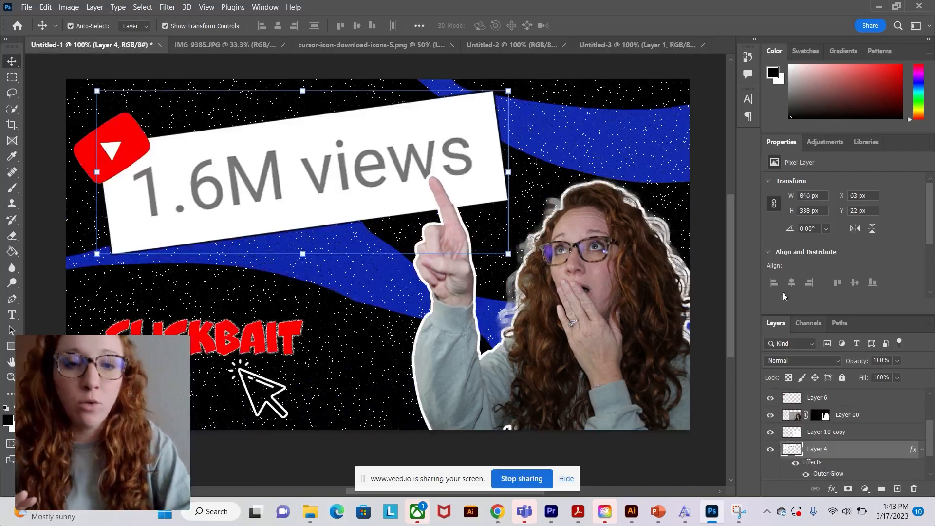
scroll(784, 433, "down", 2)
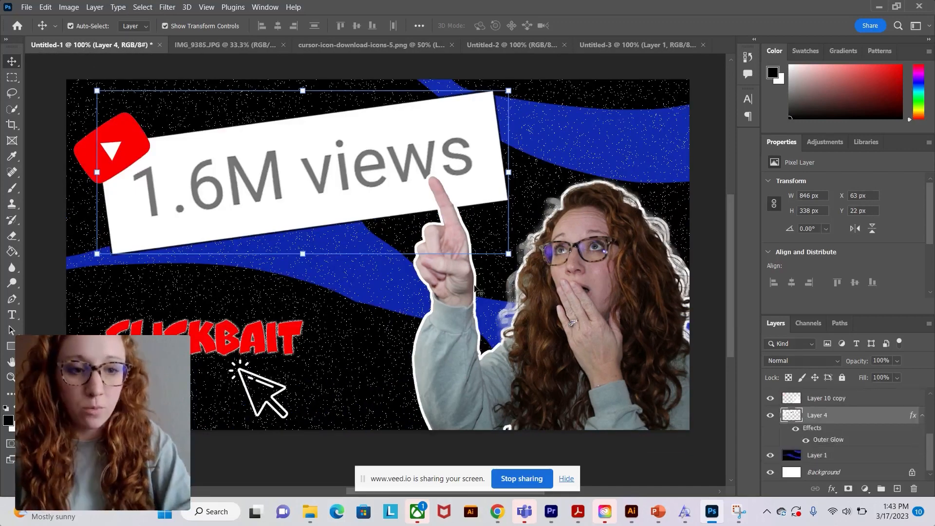
left_click_drag(155, 137, 623, 44)
left_click_drag(134, 274, 136, 273)
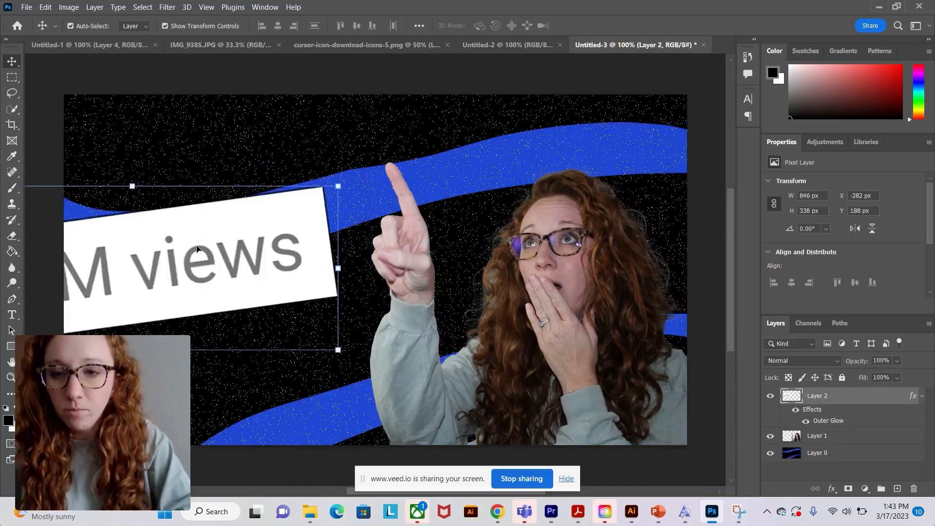
left_click_drag(197, 249, 330, 177)
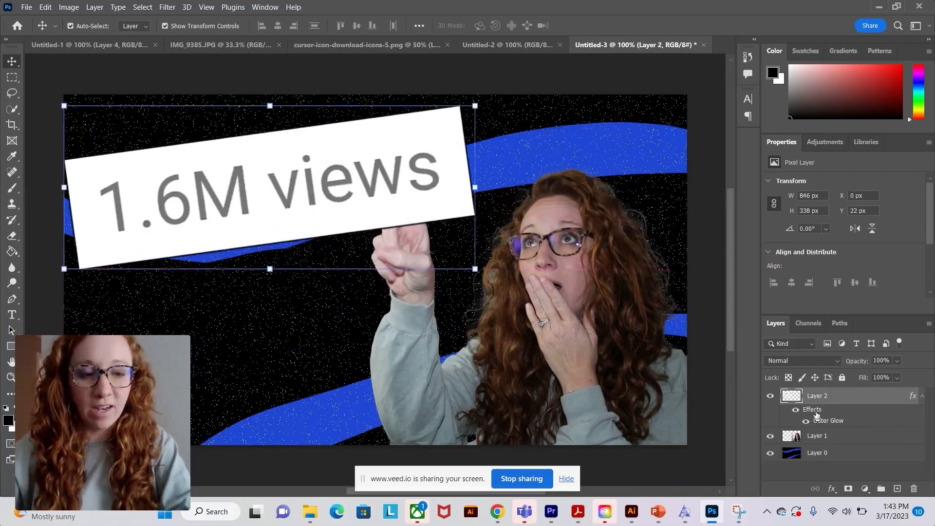
left_click(831, 492)
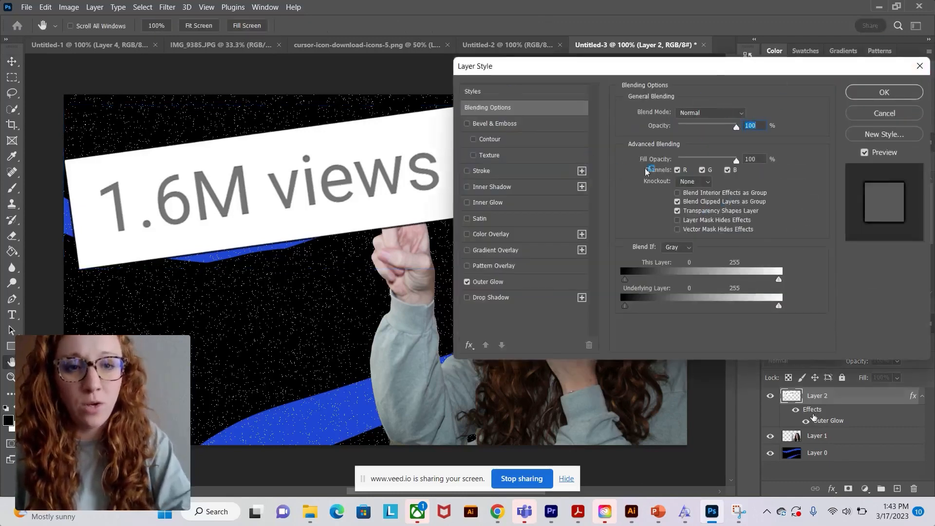
left_click(882, 93)
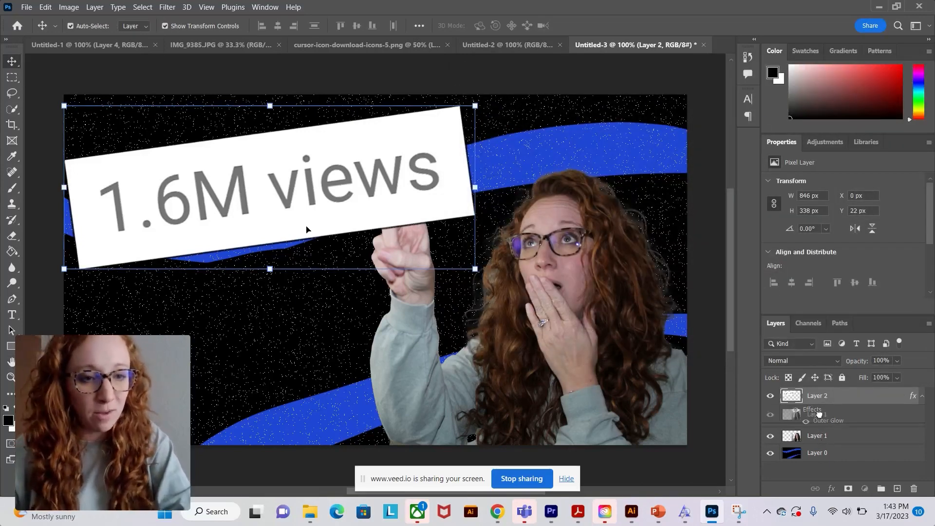
- Stack the woman's layer above the views banner and scale her cut-out proportionally to about 90%
left_click(821, 435)
left_click_drag(810, 399, 798, 443)
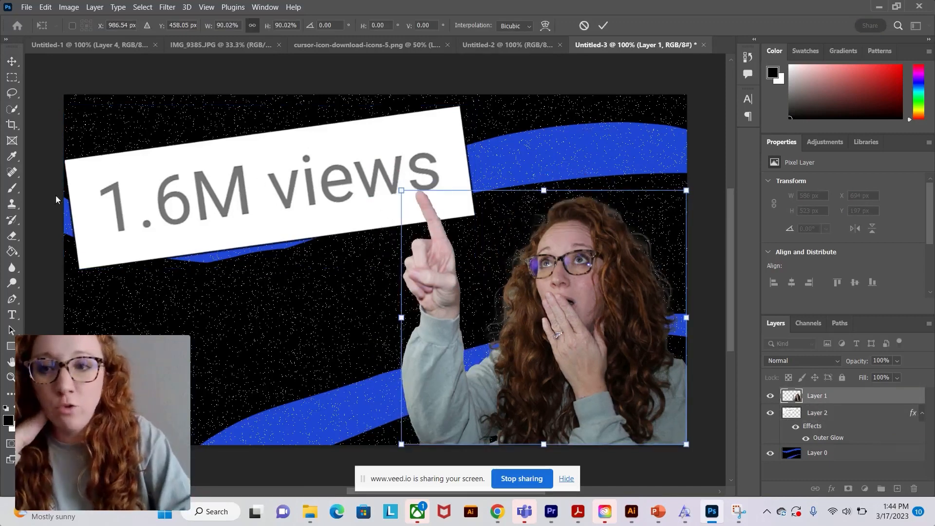
- Copy the YouTube play-button snip from Snipping Tool, apply the woman's transform in Photoshop, and paste the logo into Untitled-3
left_click(739, 512)
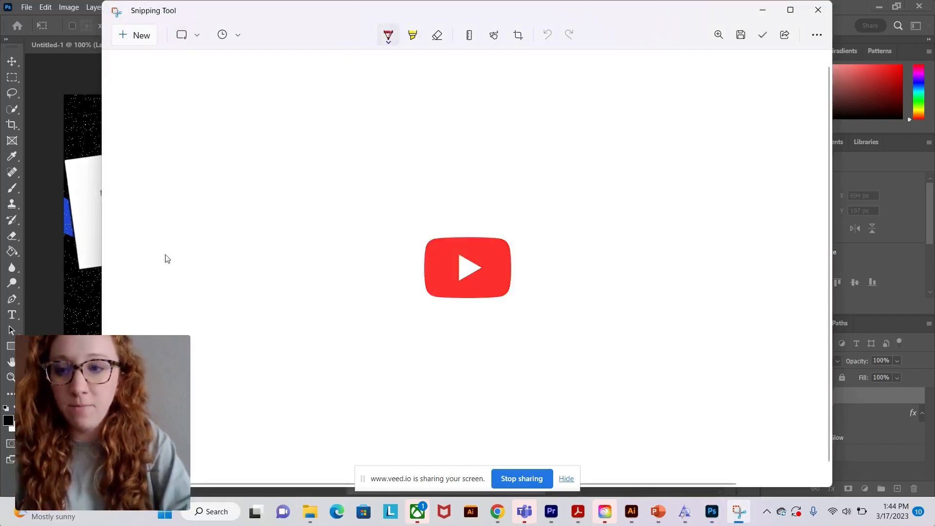
key("alt+Tab")
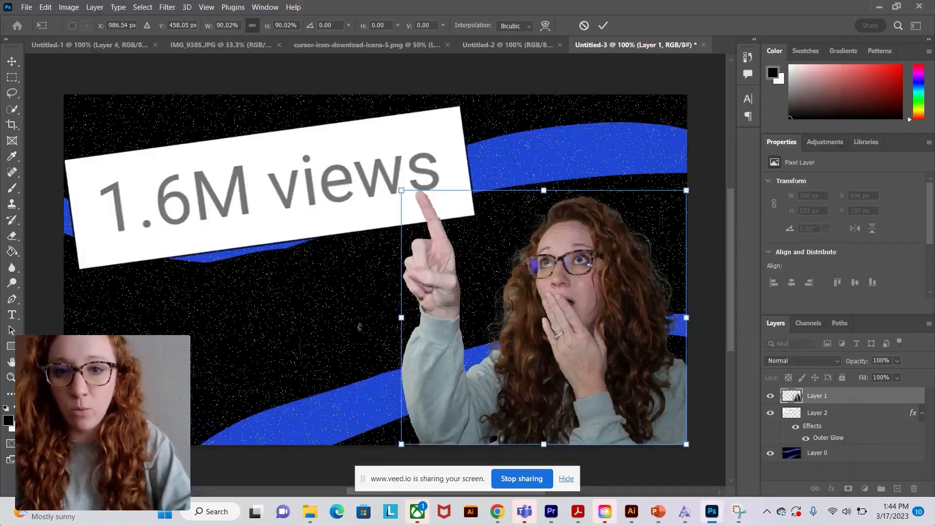
key("Return")
key("ctrl+v")
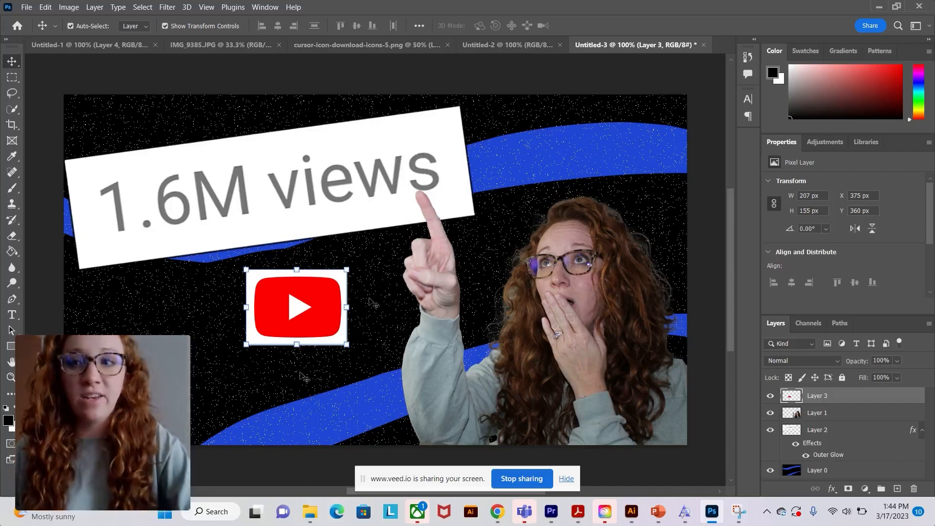
- Remove the white background around the YouTube logo using Select Subject and an inverted selection, and deselect
left_click(13, 111)
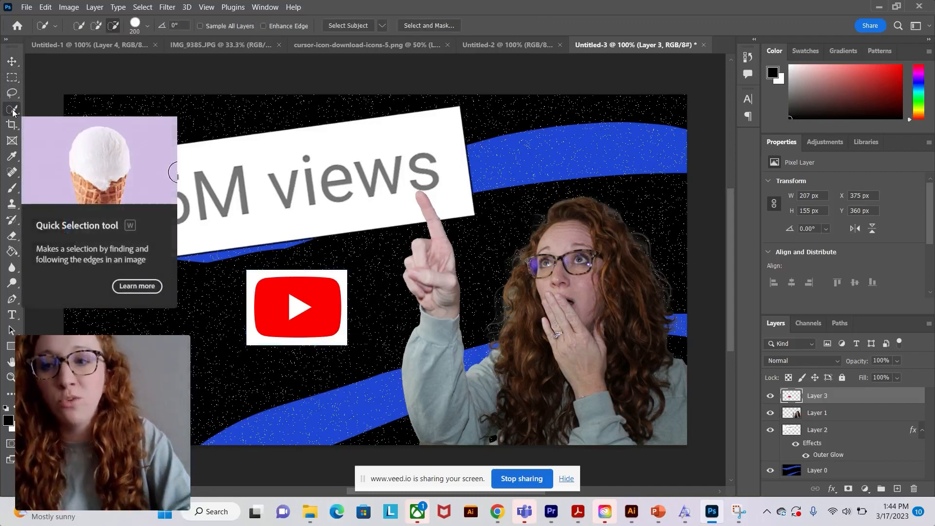
left_click(352, 29)
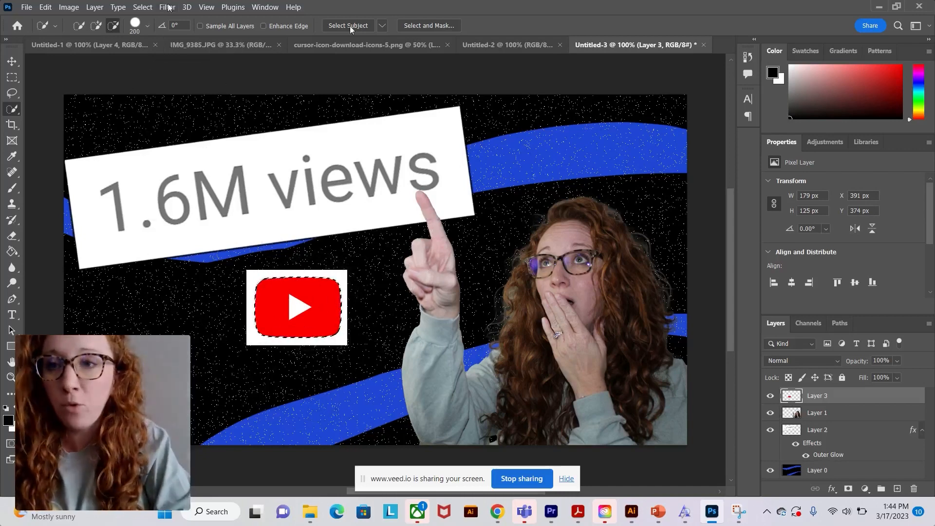
left_click(143, 7)
left_click(163, 53)
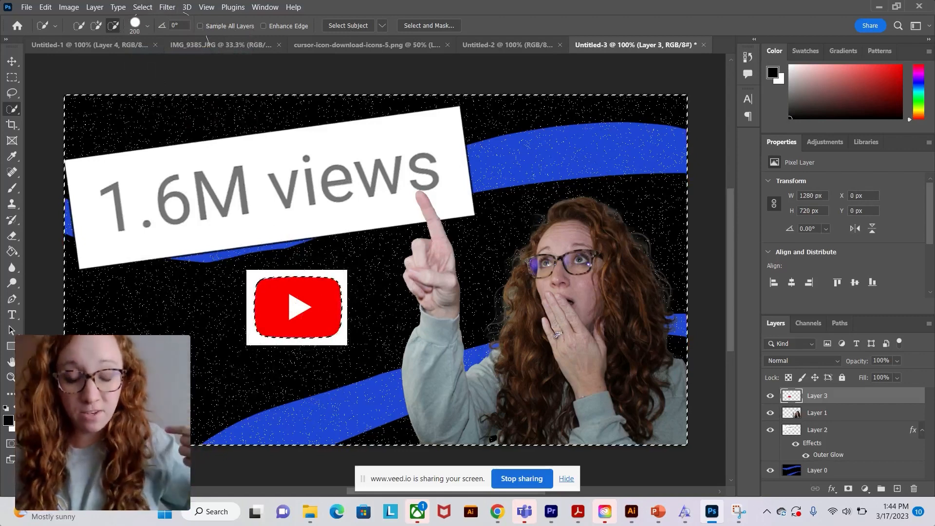
key("Delete")
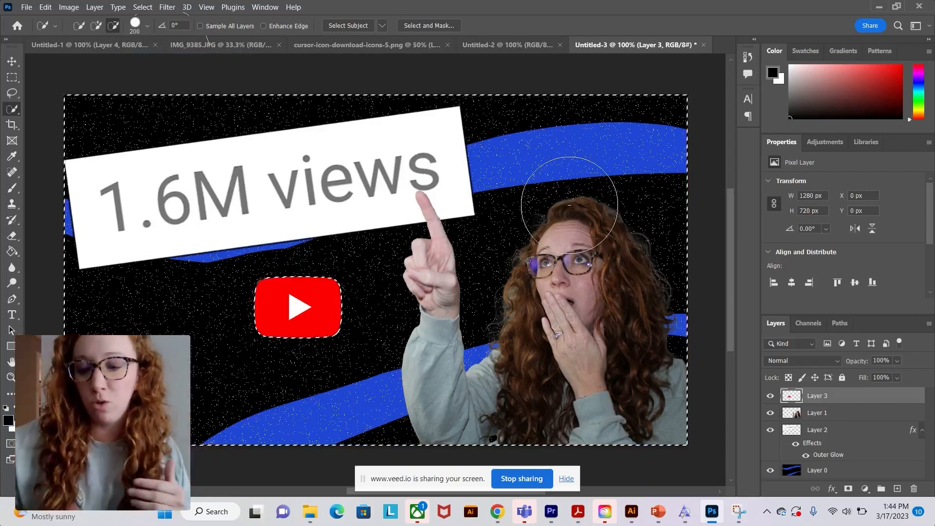
key("ctrl+d")
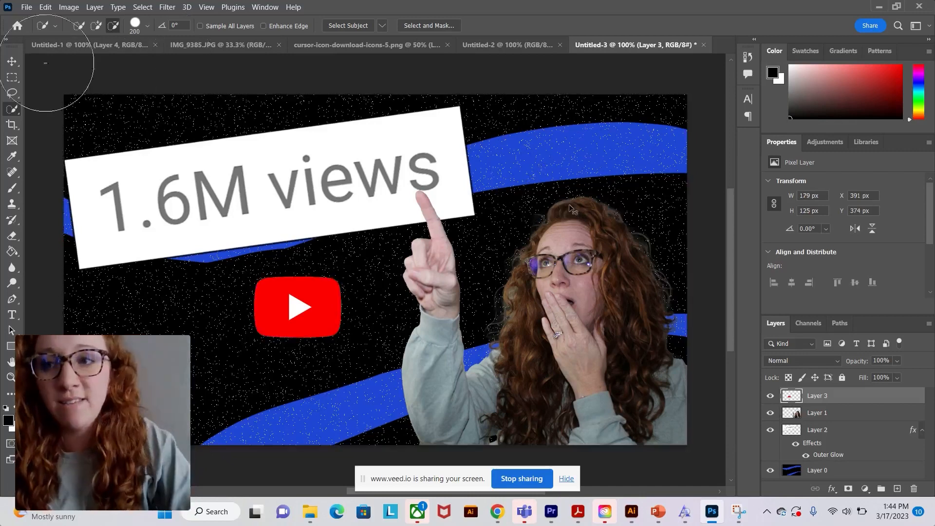
- Shift the views banner slightly right and place the YouTube logo, tilted counter-clockwise, over its upper-left corner at X 0, Y 65 px
left_click(12, 66)
left_click_drag(297, 311, 137, 152)
left_click_drag(187, 184, 228, 174)
left_click_drag(135, 166, 104, 168)
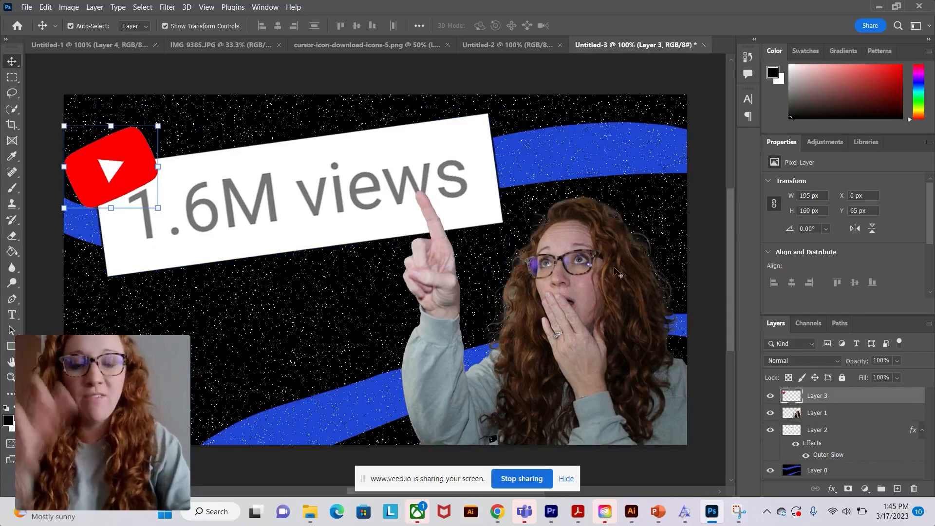
- Switch to Chrome, examine the thumbnail styles in the mrbeast YouTube search results, and return to Photoshop
left_click(497, 512)
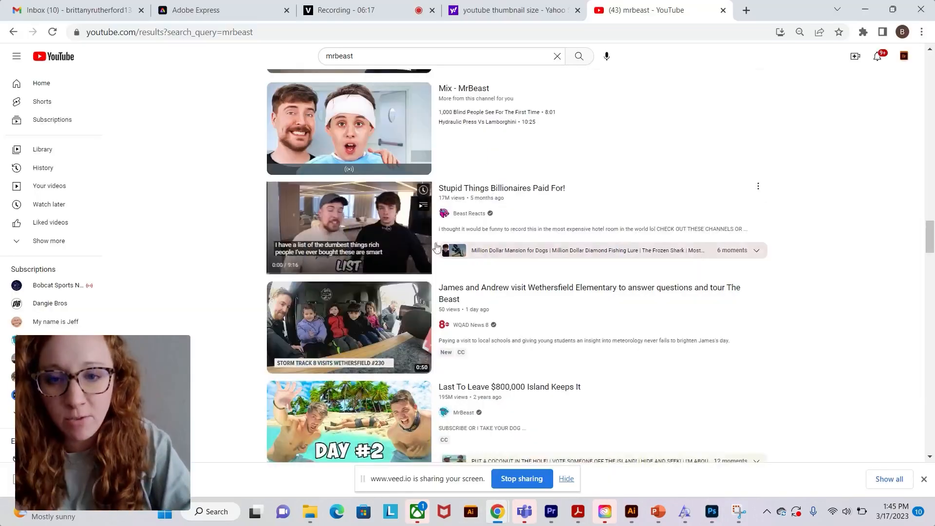
scroll(777, 285, "down", 14)
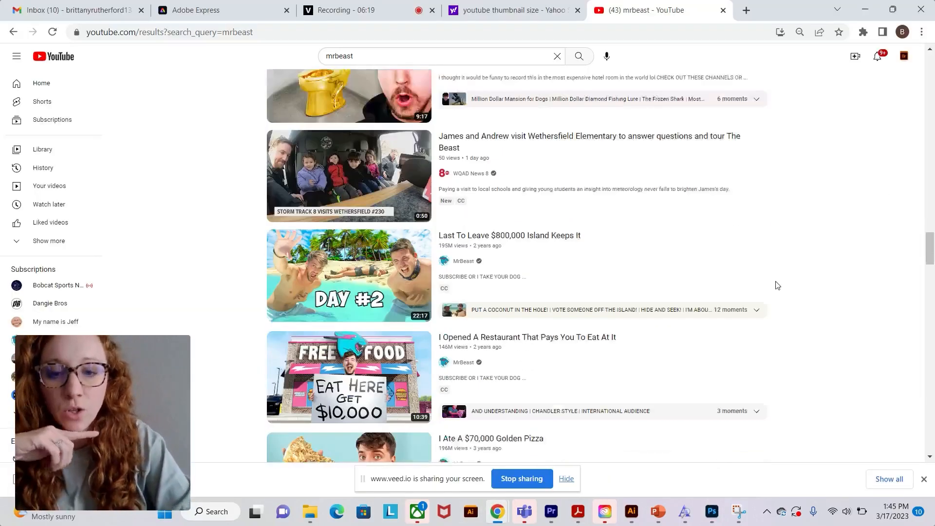
scroll(775, 285, "down", 3)
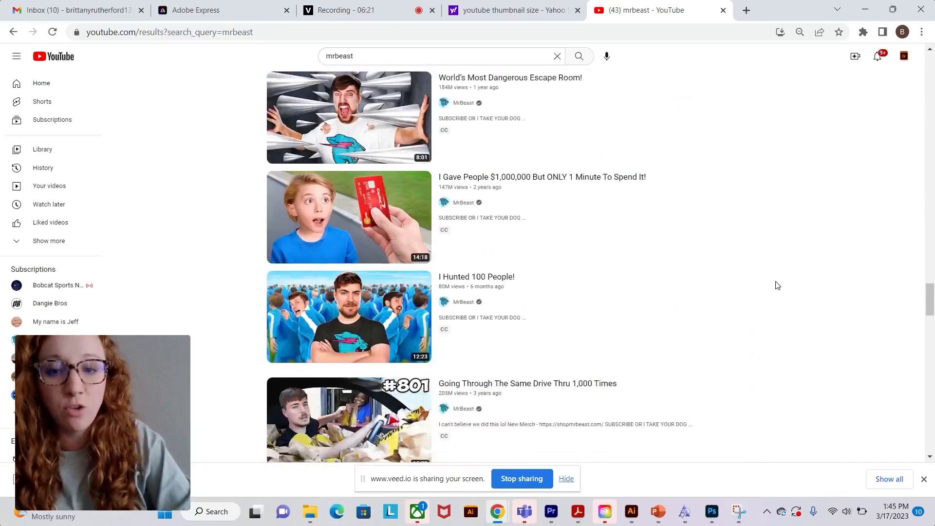
left_click(865, 8)
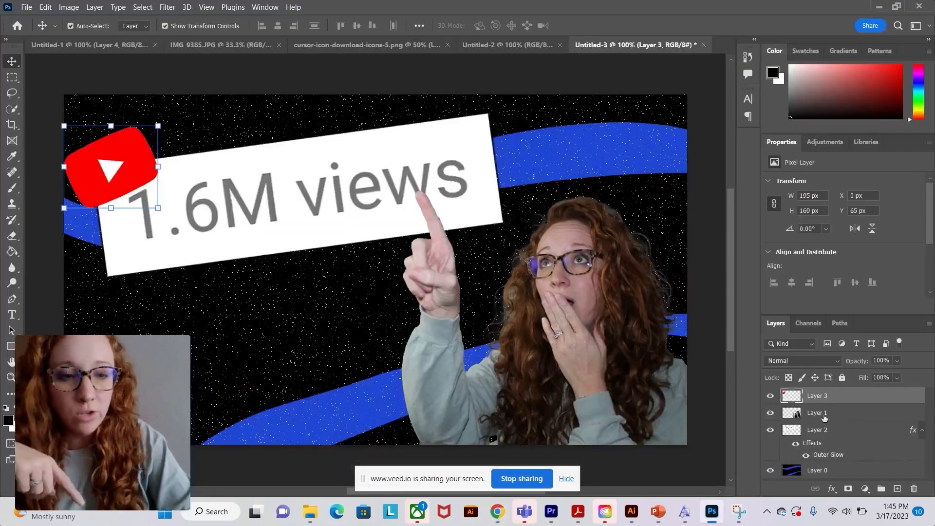
- Duplicate the woman's layer, Layer 1
left_click(808, 414)
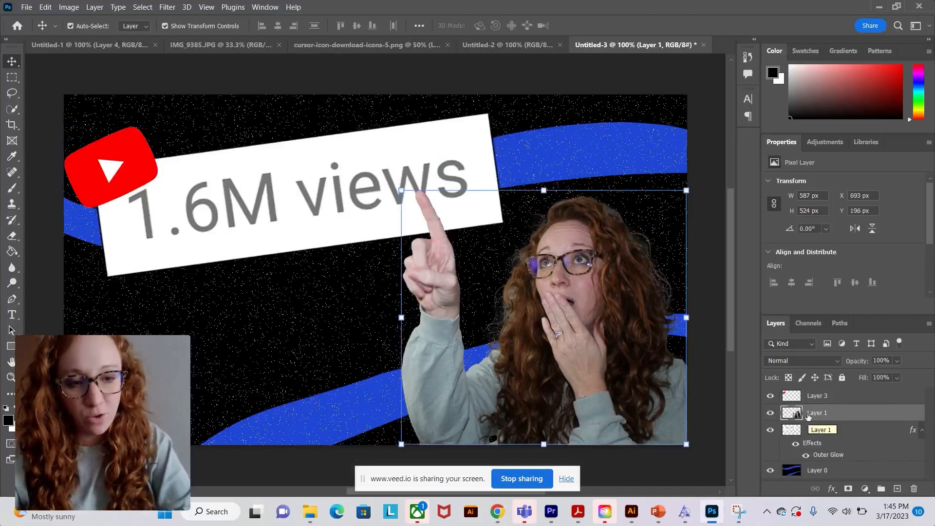
left_click_drag(811, 414, 897, 489)
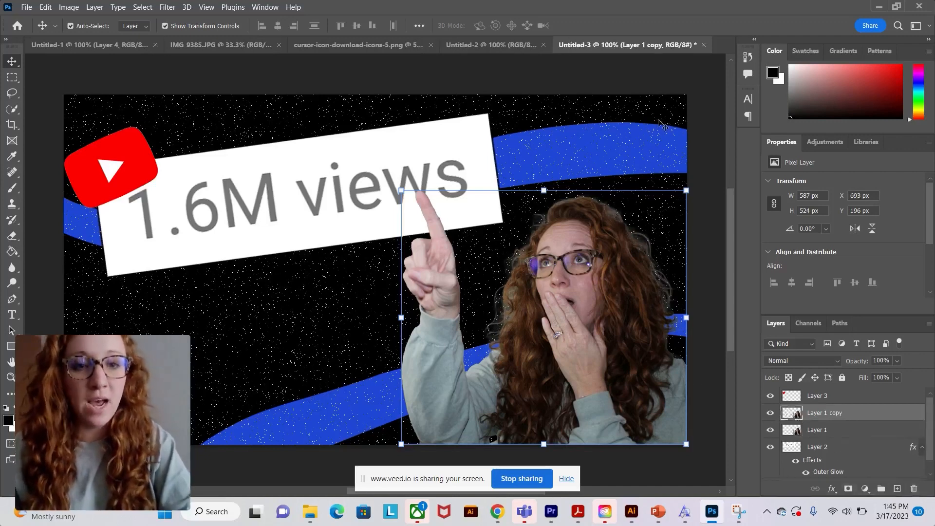
left_click(610, 142)
key("ctrl+z")
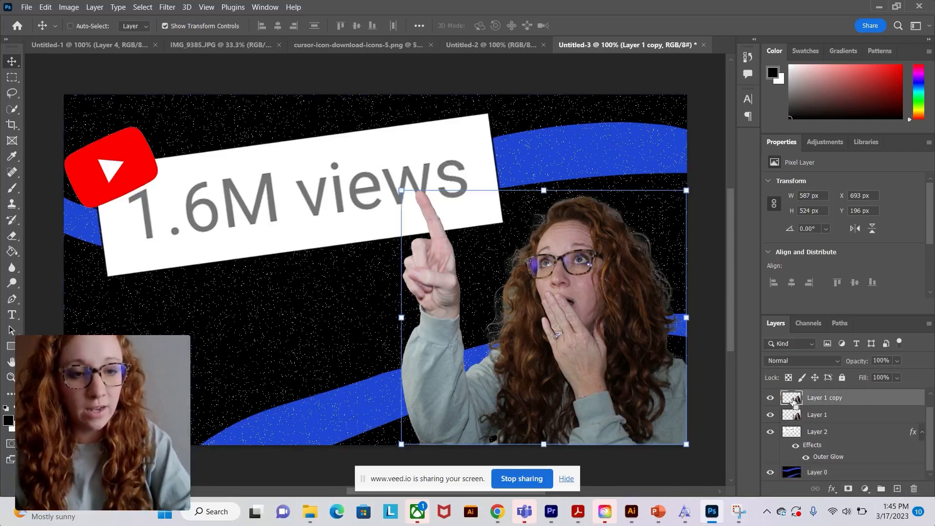
- Load the woman's silhouette from Layer 1 copy as a selection and expand it by 3 pixels
left_click(793, 400, "ctrl")
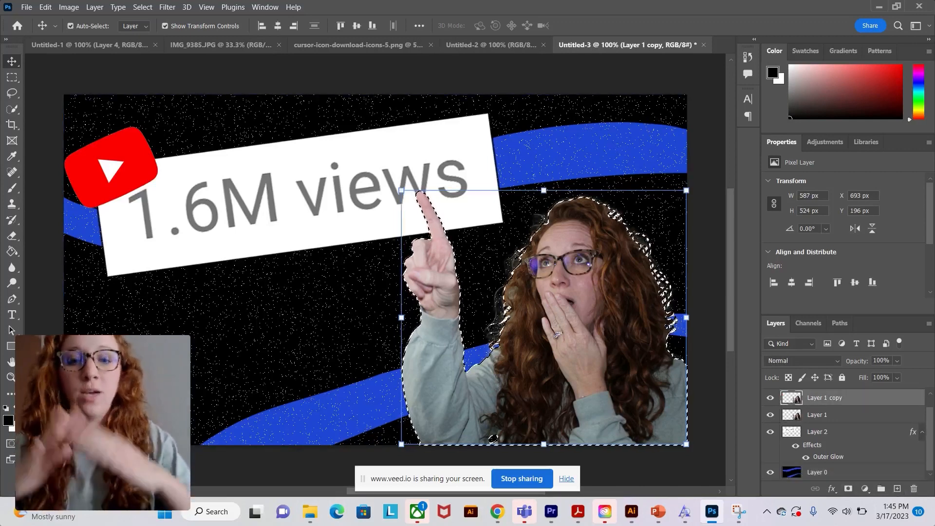
left_click(138, 8)
mouse_move(185, 182)
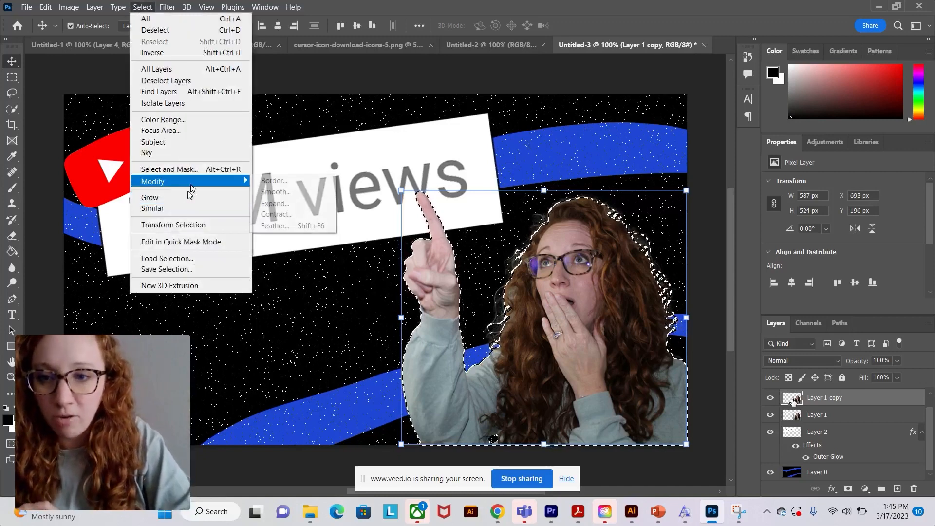
left_click(274, 203)
type("3")
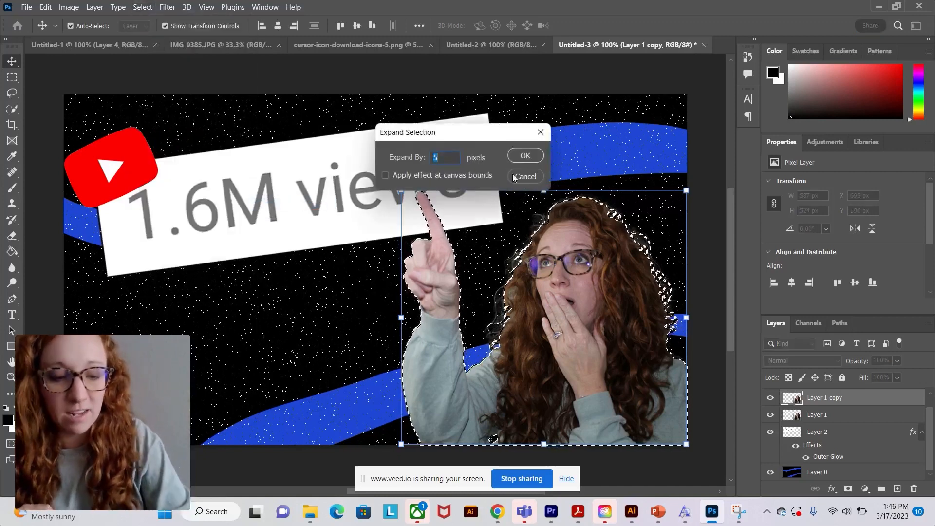
left_click(514, 156)
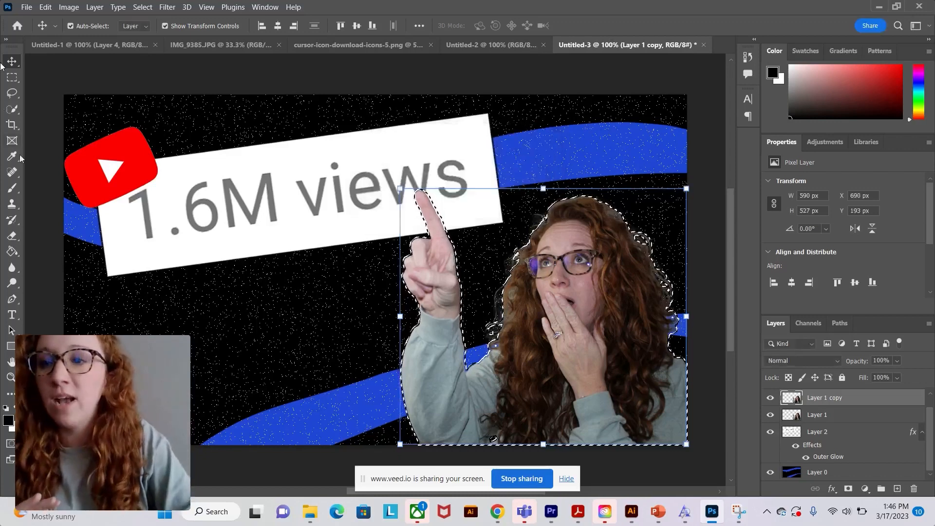
- Brush the expanded silhouette solid white on Layer 1 copy and move that layer beneath Layer 1
left_click(12, 188)
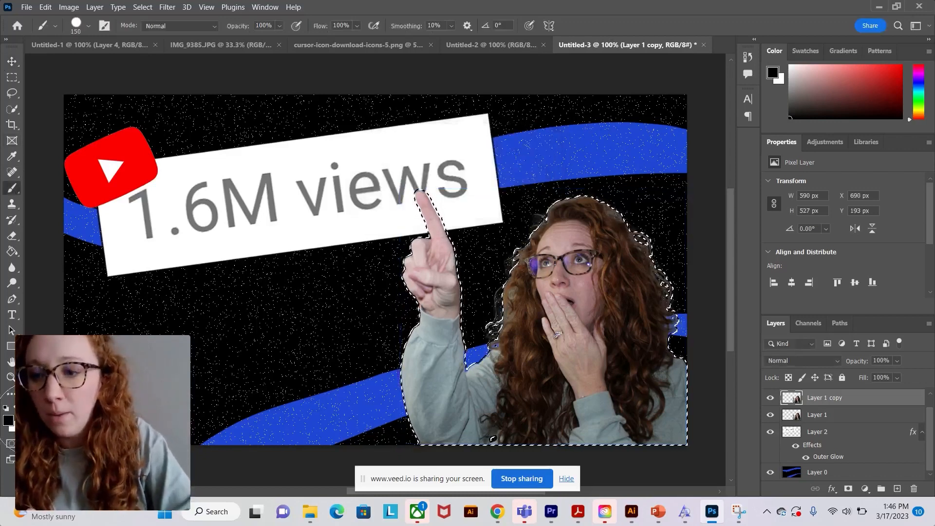
key("x")
mouse_move(565, 283)
left_mouse_down()
mouse_move(467, 443)
mouse_move(644, 167)
mouse_move(703, 286)
mouse_move(605, 494)
left_mouse_up()
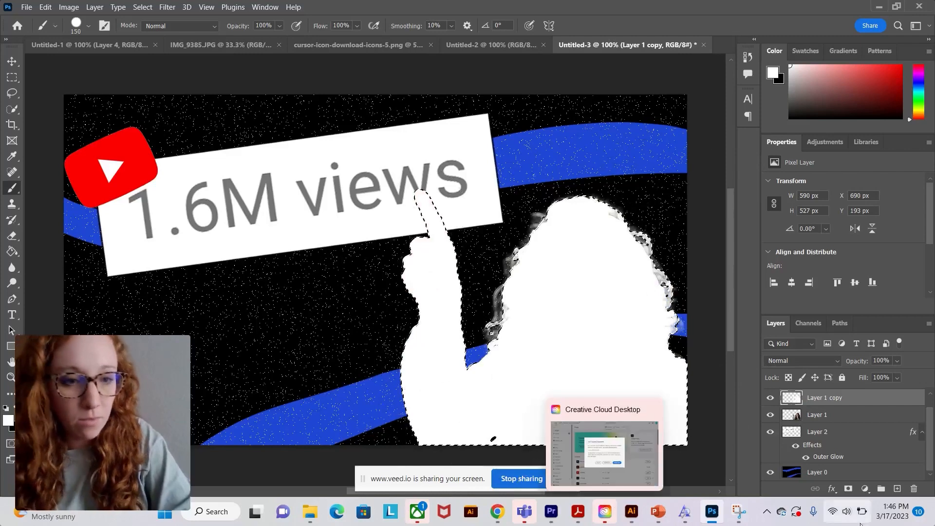
left_click_drag(824, 401, 831, 419)
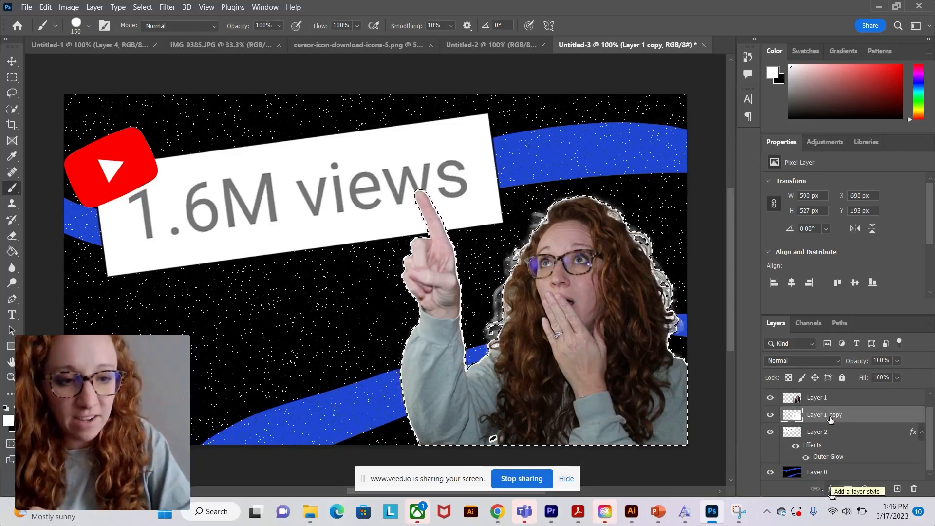
- Add an Outer Glow with 49% opacity to the white outline layer, Layer 1 copy, and clear the selection
left_click(831, 489)
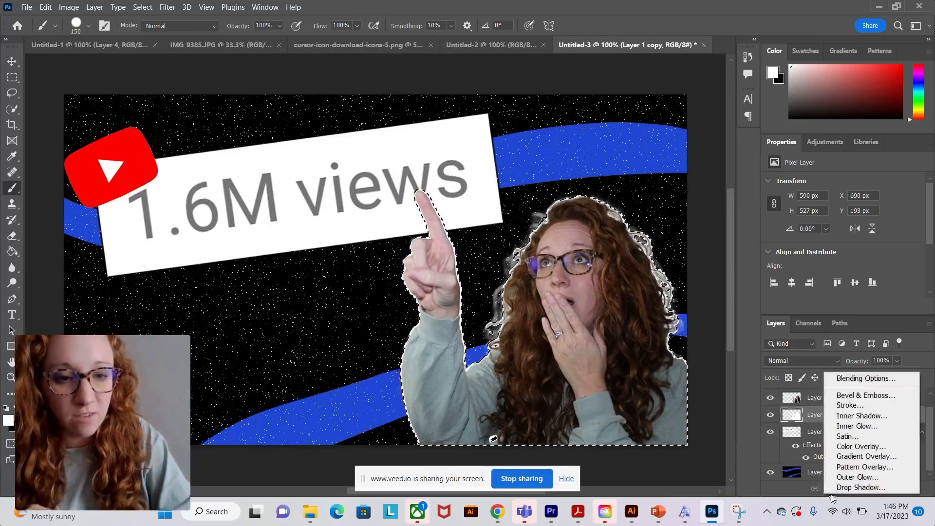
left_click(847, 478)
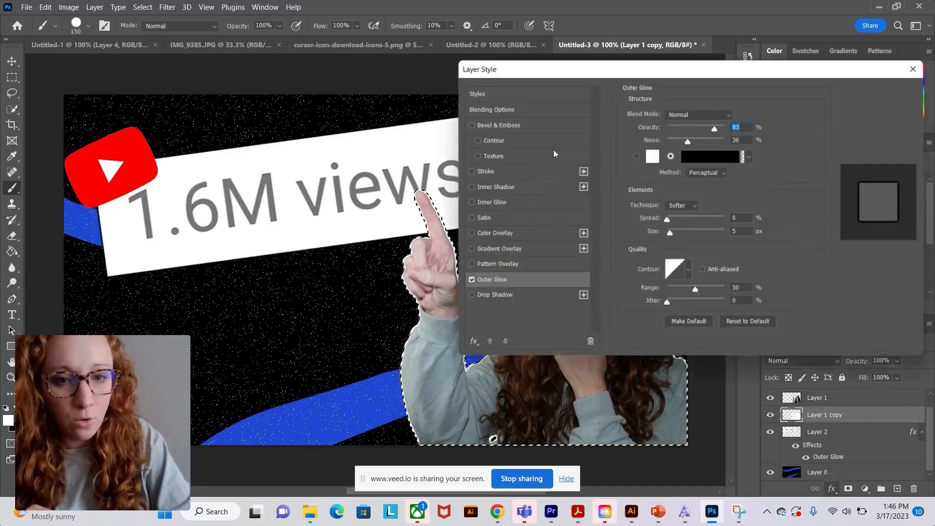
left_click_drag(558, 64, 675, 10)
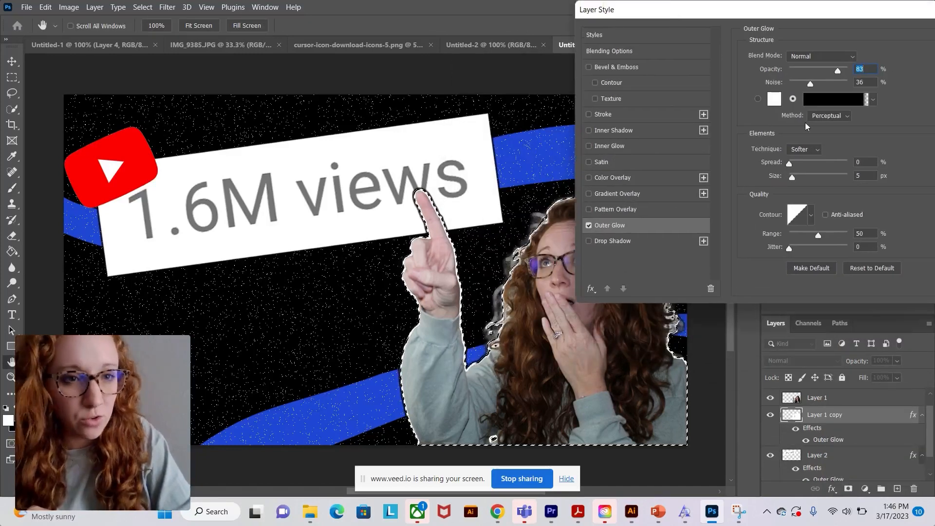
left_click_drag(836, 71, 819, 71)
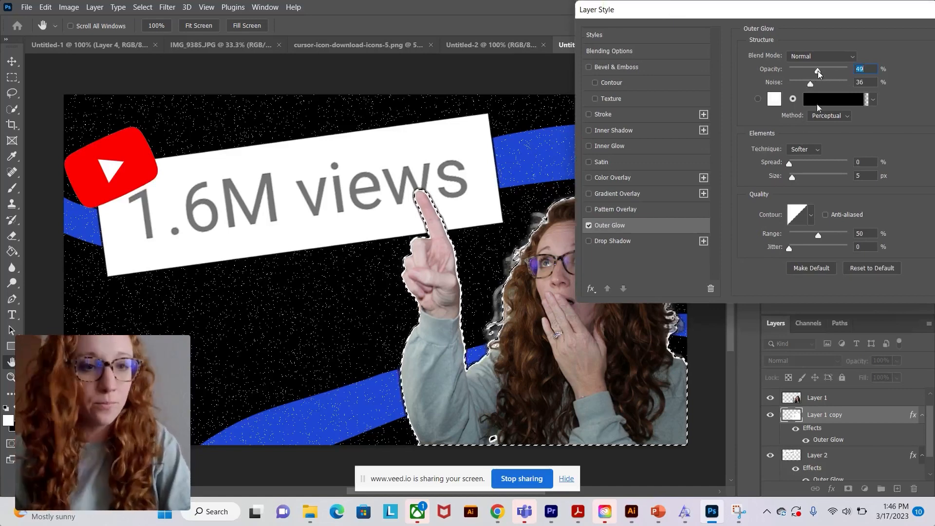
key("Return")
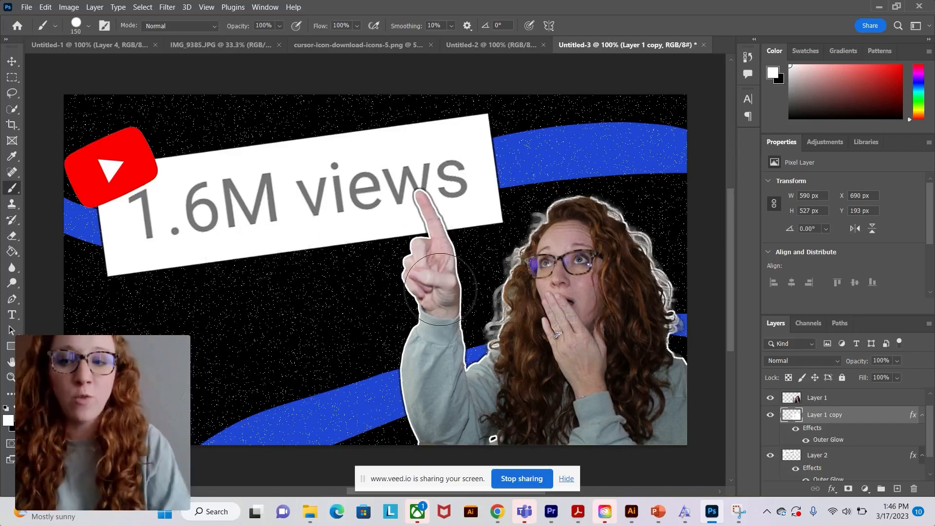
- Add the text "Clickbait" below the 1.6M views banner and colour it red #ff0000, sampled from the YouTube logo
left_click(7, 316)
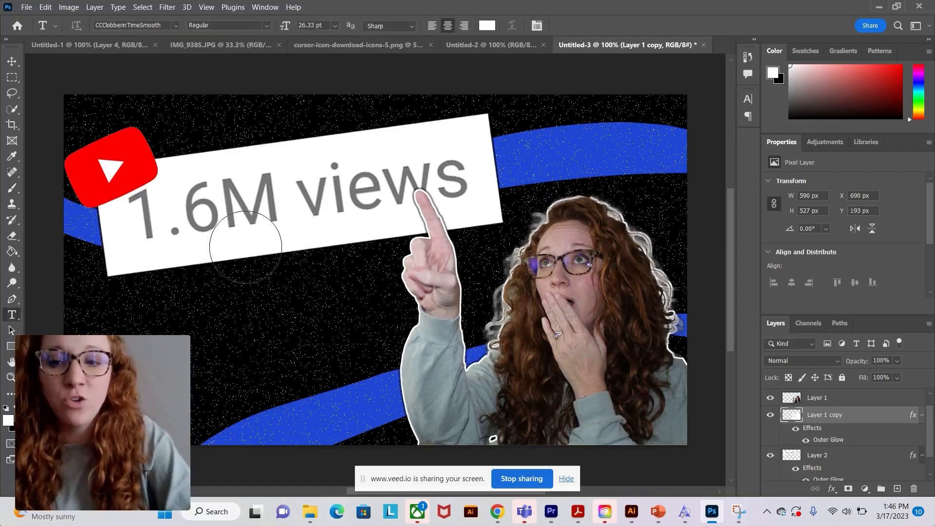
left_click(153, 340)
type("CLICK")
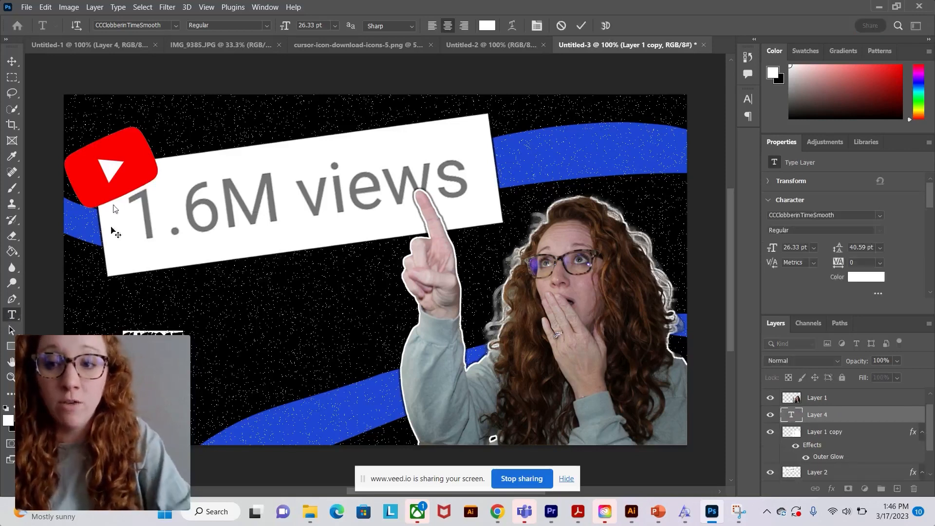
left_click(493, 29)
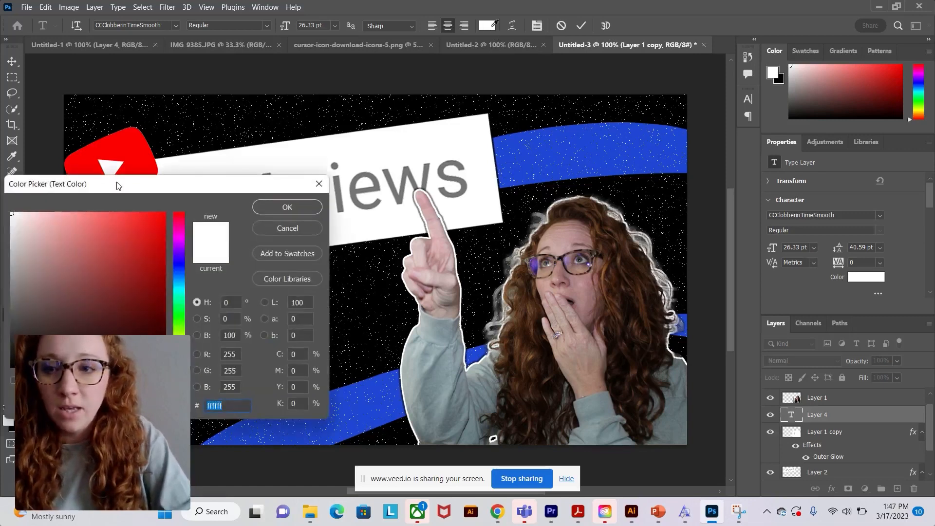
left_click_drag(117, 186, 435, 155)
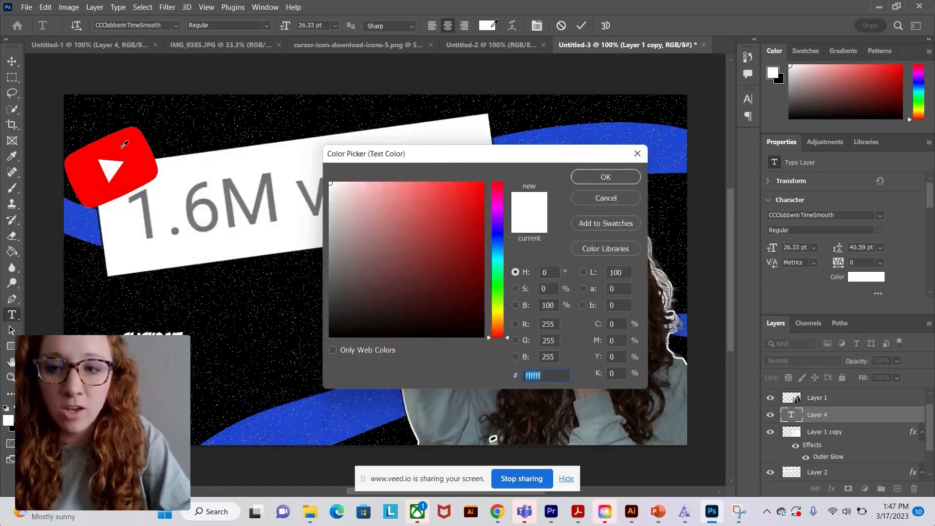
left_click(129, 140)
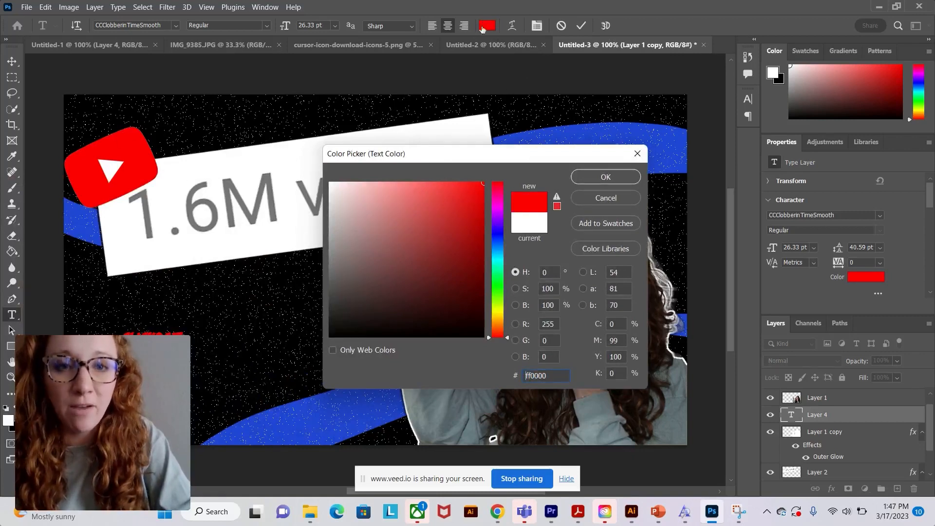
left_click(600, 177)
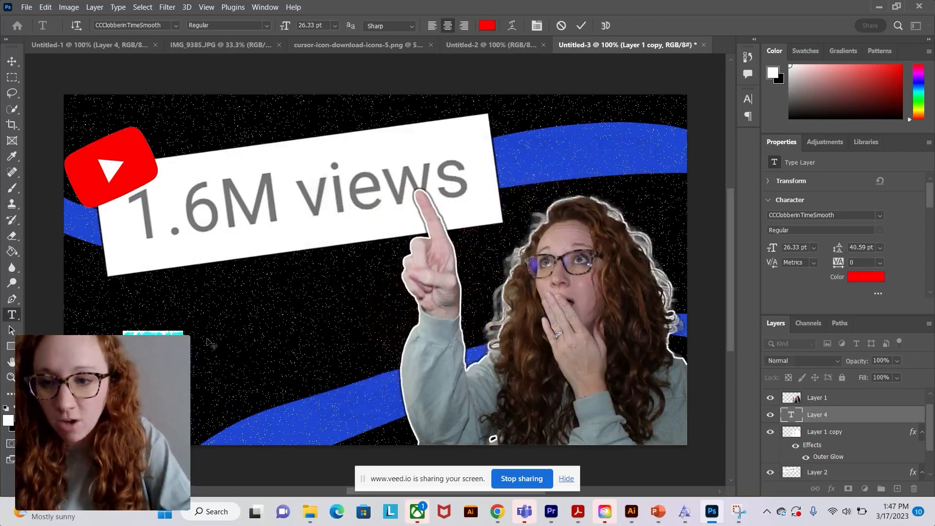
left_click(578, 28)
- Scale the Clickbait text up to about 314% and position it beneath the banner's lower edge
key("v")
key("ctrl+t")
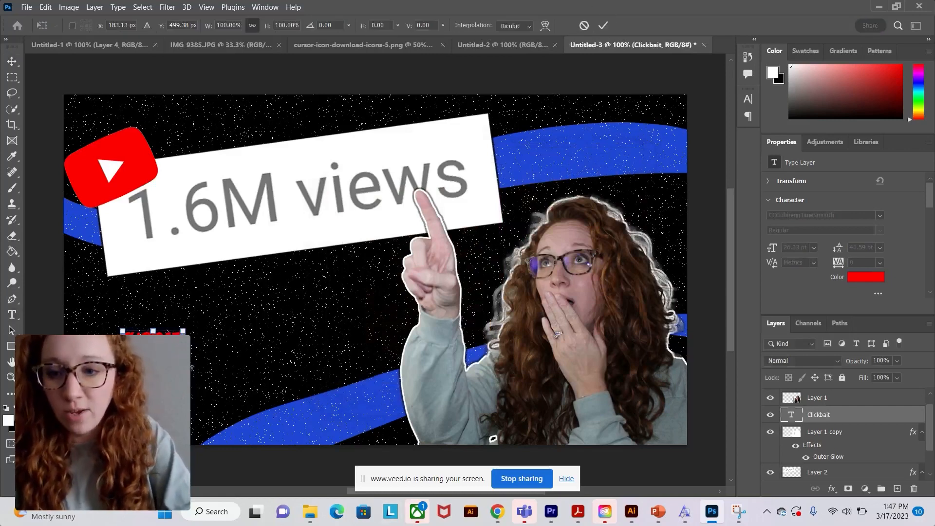
left_click_drag(183, 345, 315, 372)
left_click_drag(244, 358, 214, 343)
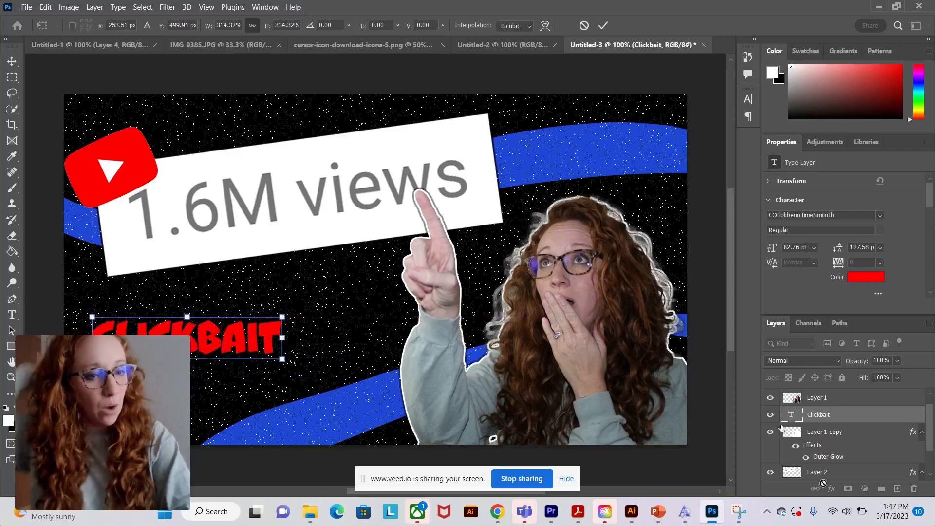
key("Return")
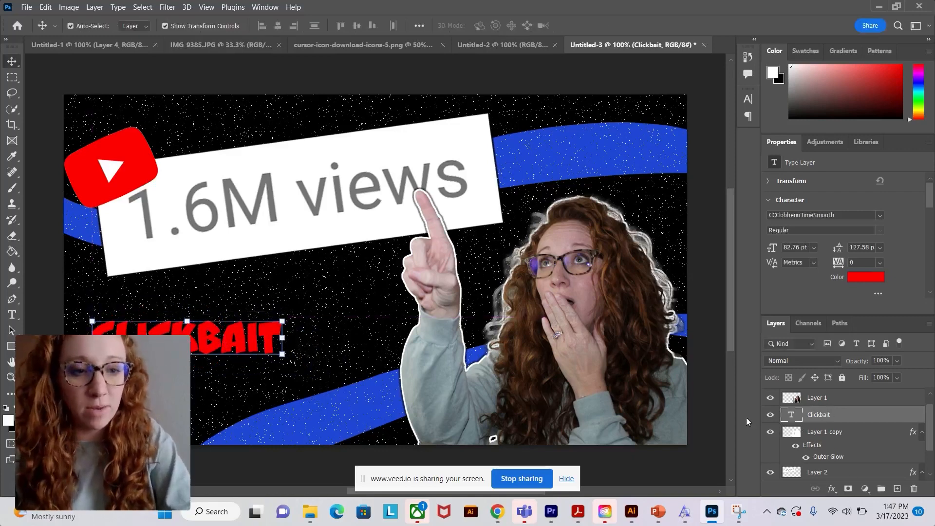
- Add an Outer Glow to the Clickbait text with a white-to-transparent gradient and 100% opacity
left_click(832, 488)
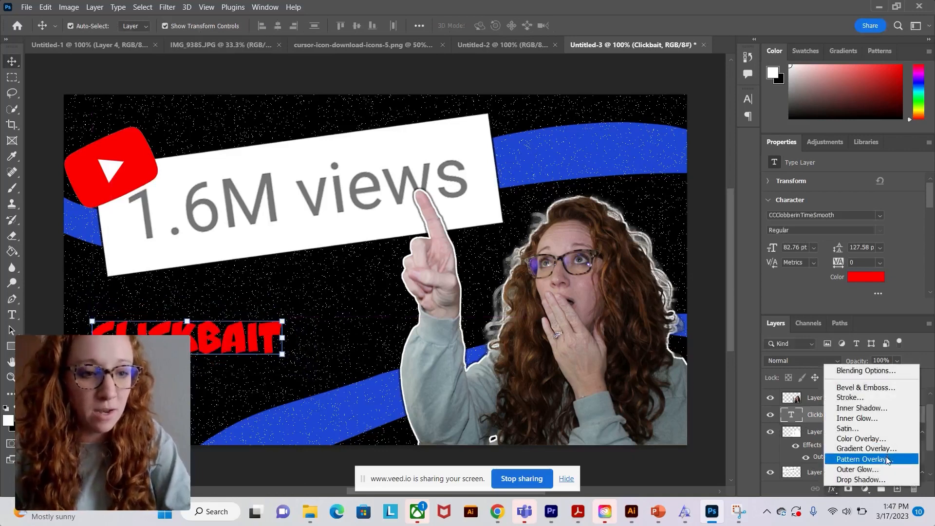
left_click(881, 470)
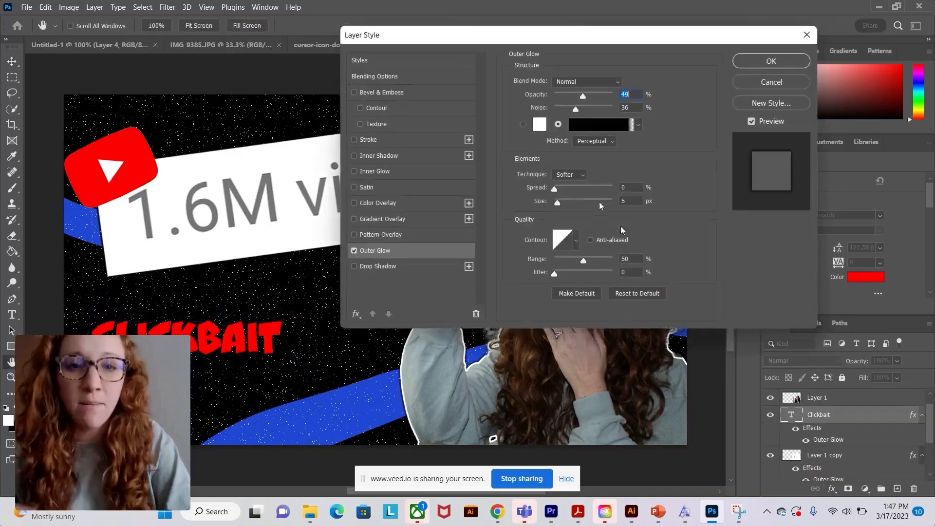
left_click(523, 125)
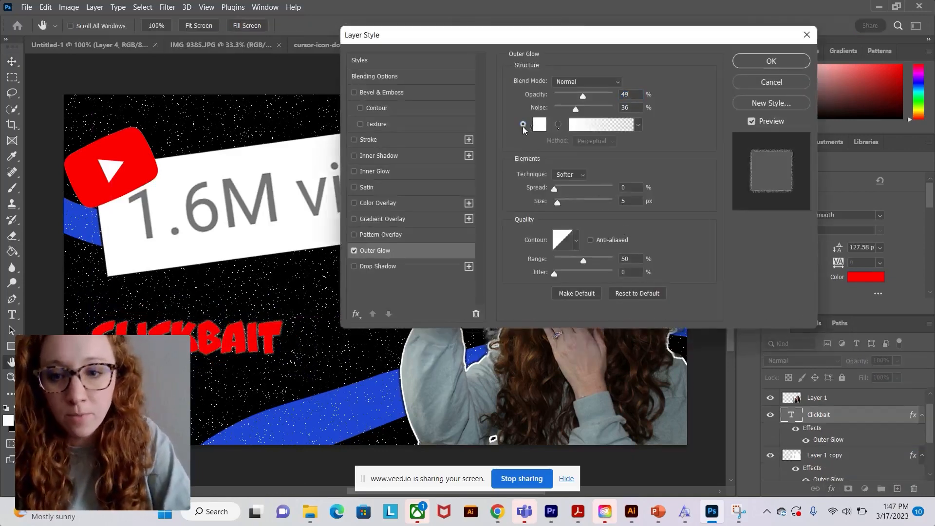
left_click(620, 126)
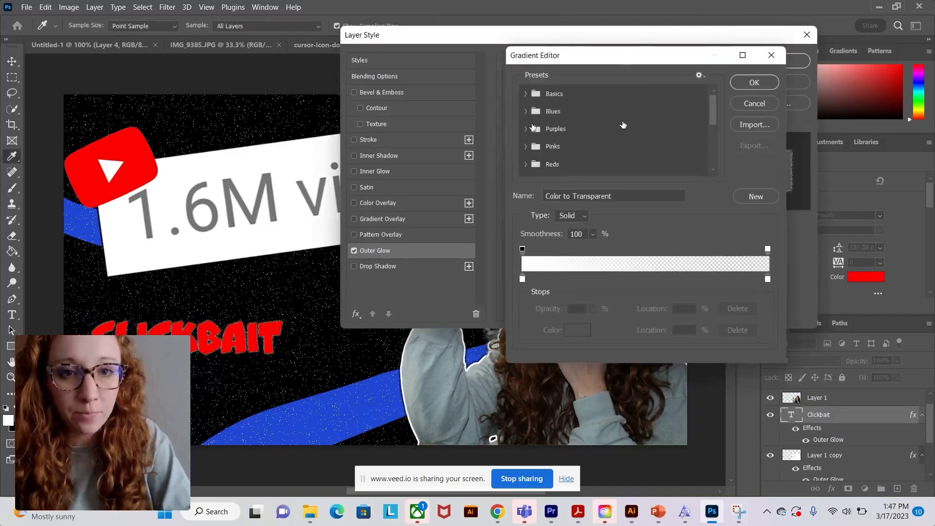
key("Return")
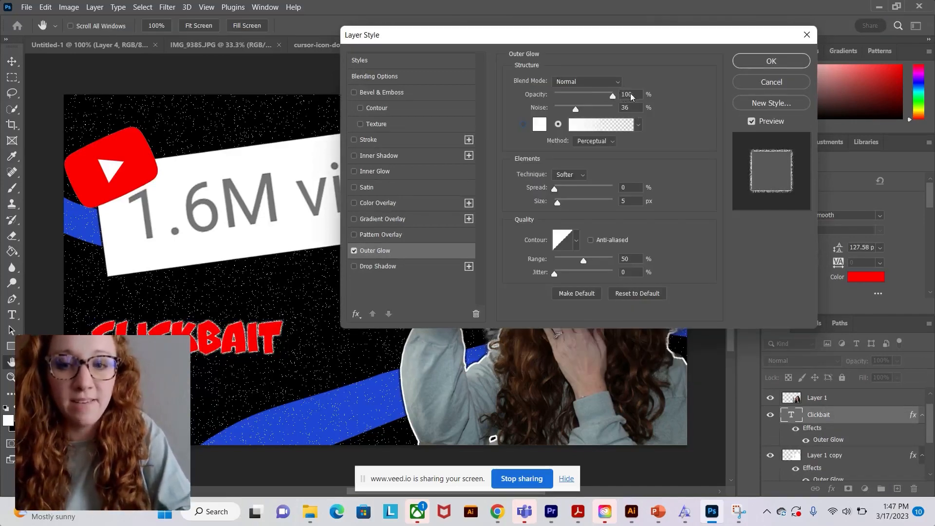
left_click(773, 66)
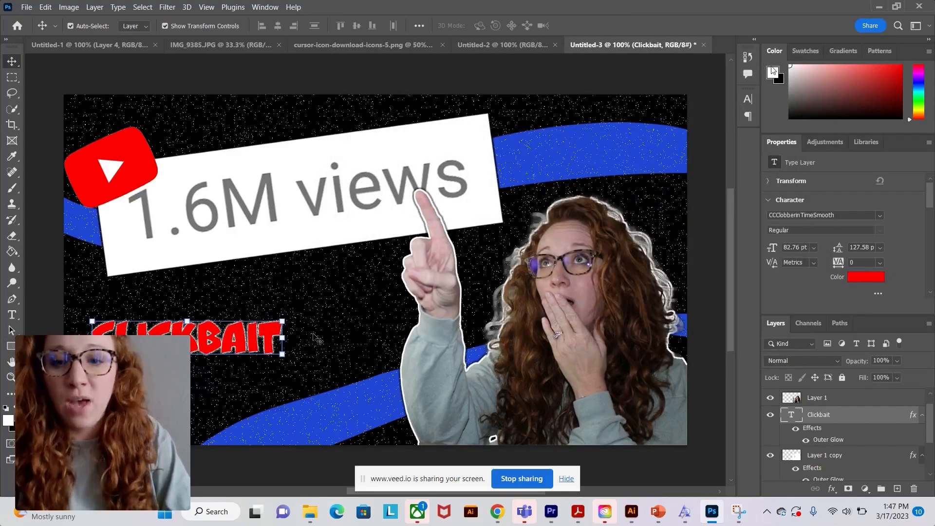
- Copy the cursor icon from cursor-icon-download-icons-5.png into the Untitled-3 thumbnail document
left_click(315, 336)
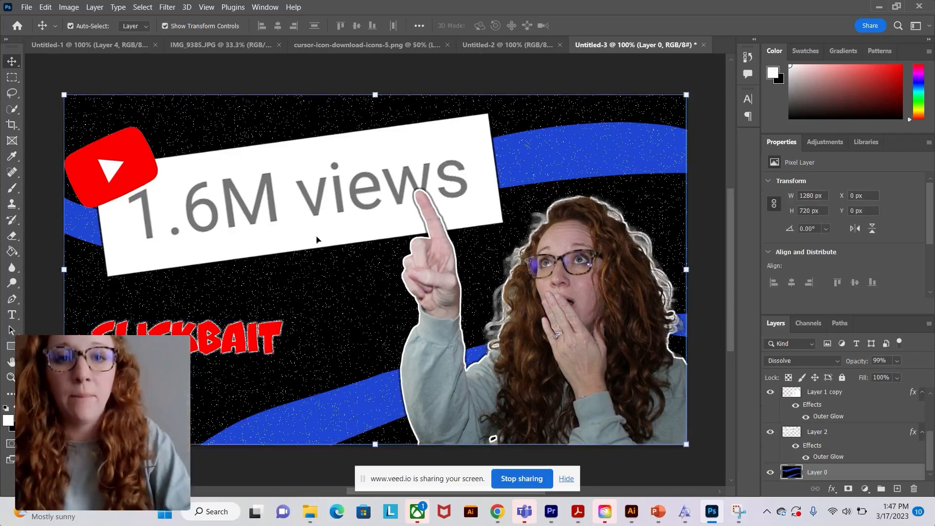
left_click(346, 45)
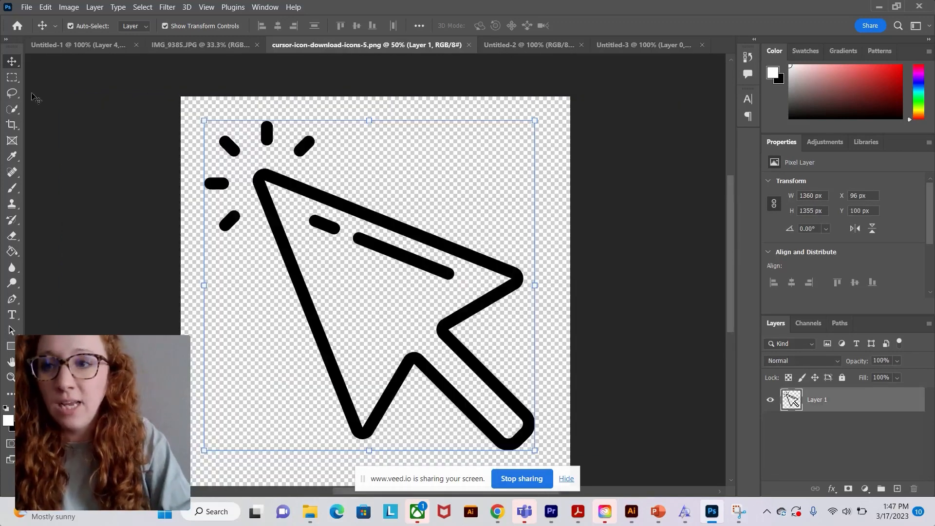
left_click_drag(271, 181, 567, 31)
left_click_drag(638, 37, 288, 302)
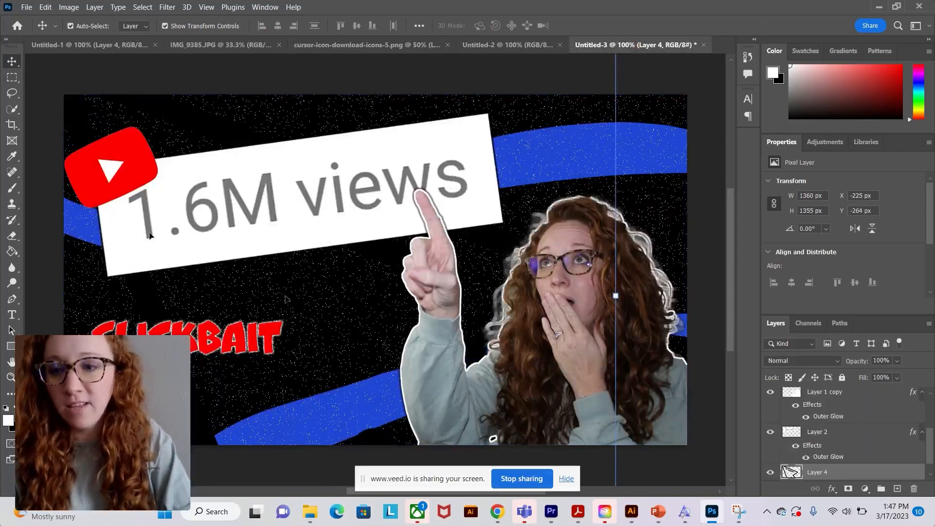
- Shrink the cursor icon to about 12.8% of its size and place it beneath the end of the Clickbait text
key("ctrl+t")
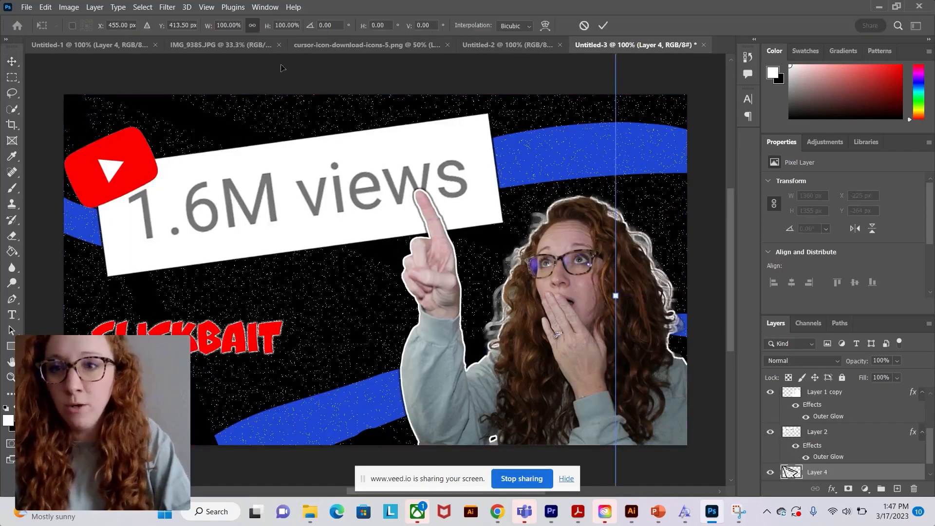
left_click(219, 25)
type("50")
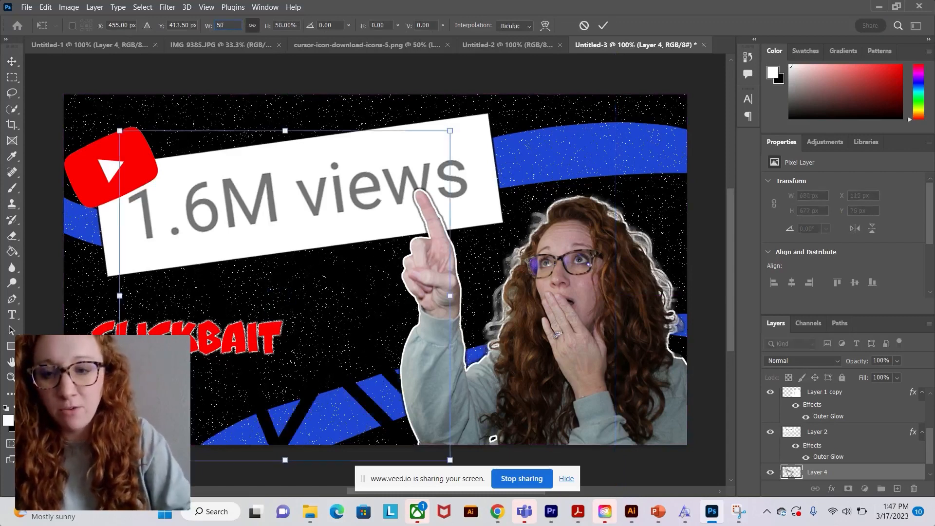
key("Return")
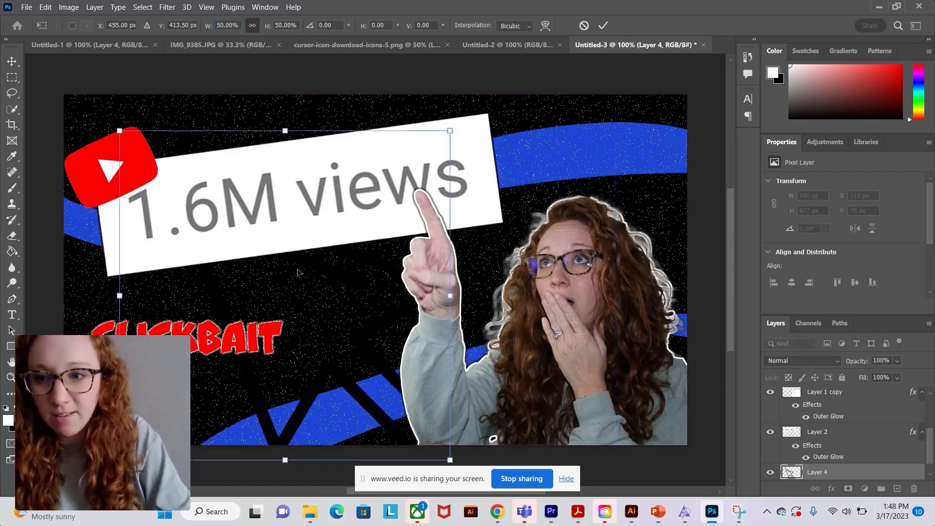
left_click_drag(119, 131, 273, 366)
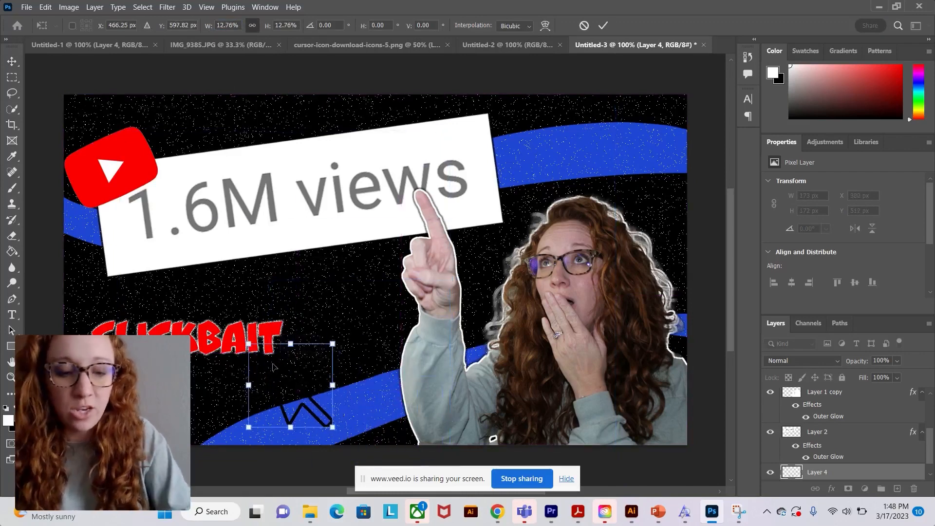
key("Return")
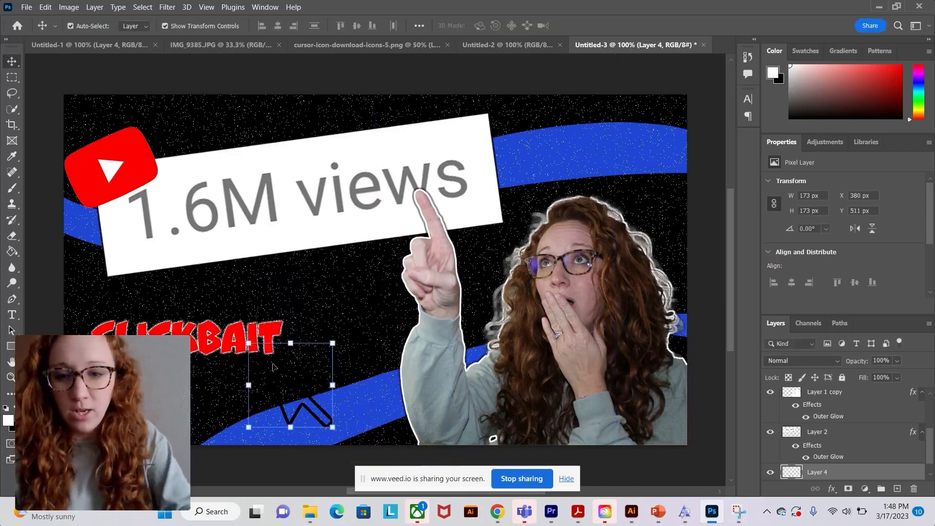
- Load the cursor icon as a selection, brush it solid white, and move its layer, Layer 4, above the Clickbait layer
left_click(794, 474, "ctrl")
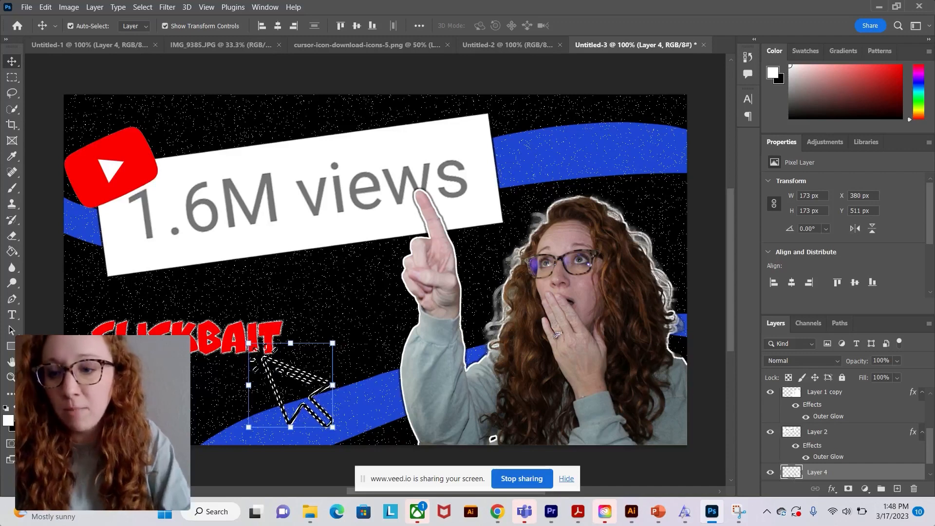
left_click(8, 190)
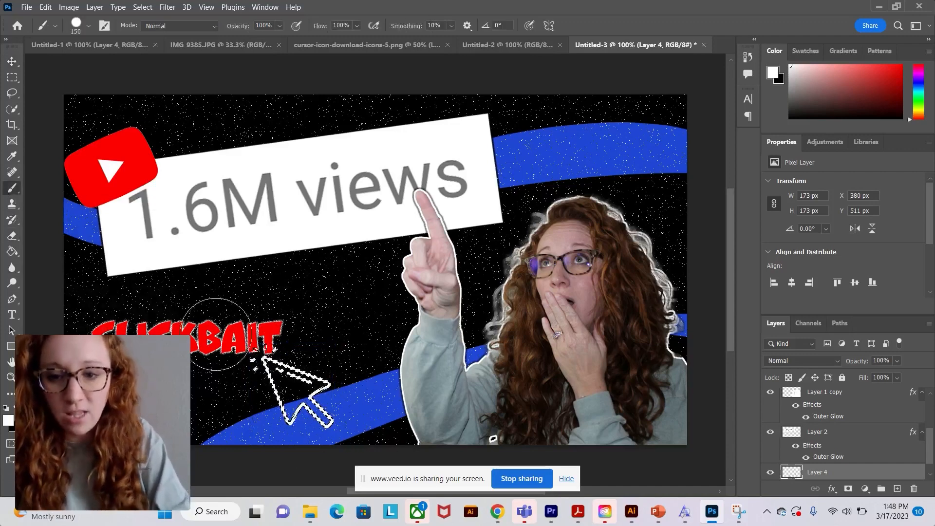
key("ctrl+d")
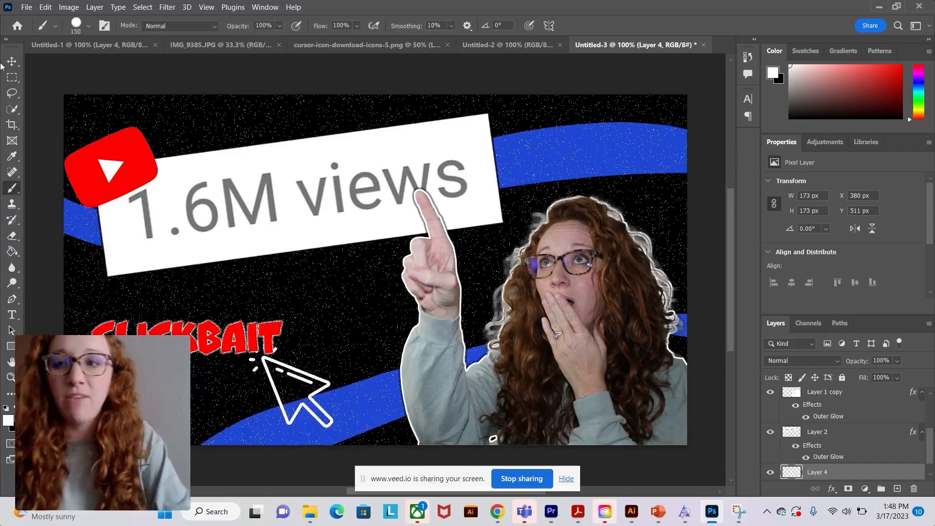
left_click(12, 61)
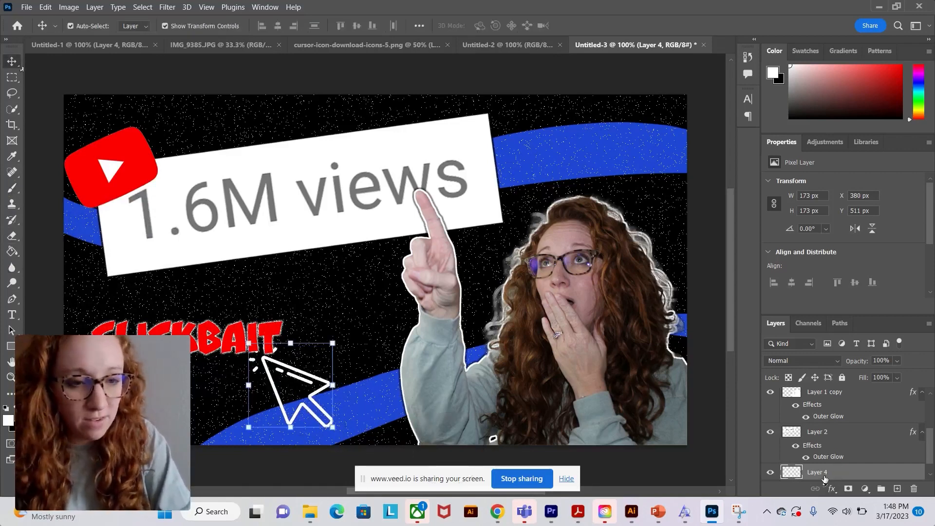
left_click_drag(829, 473, 801, 404)
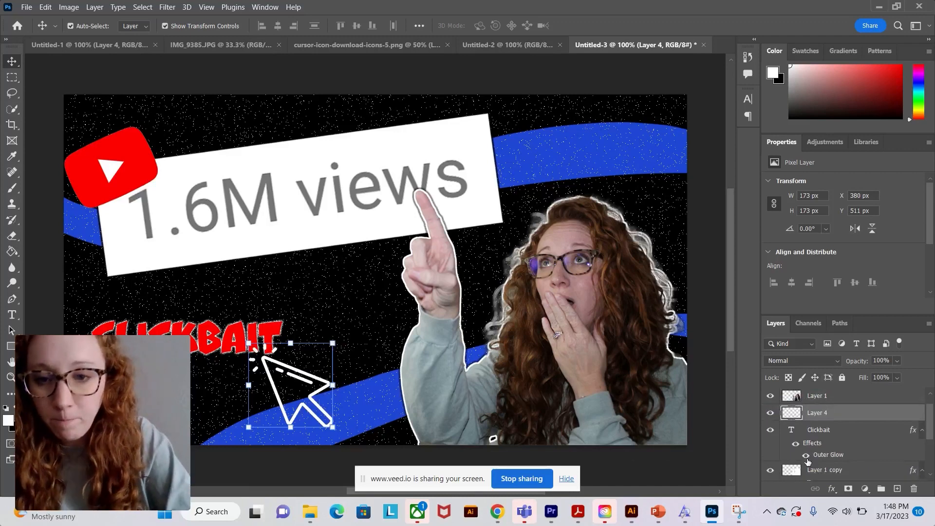
- Scale the cursor icon to about 80% and rotate it about -19° just below the end of the Clickbait text
left_click_drag(333, 344, 315, 356)
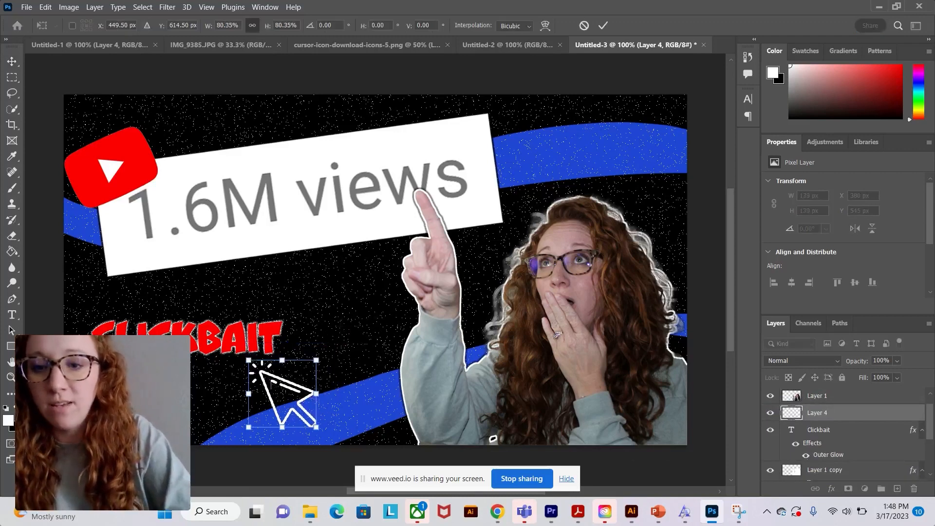
left_click_drag(282, 383, 288, 369)
left_click_drag(312, 427, 341, 411)
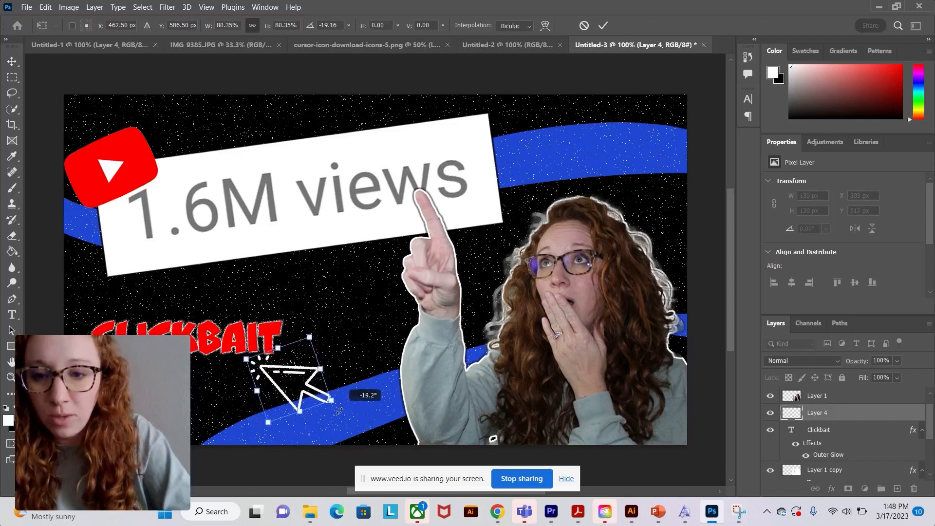